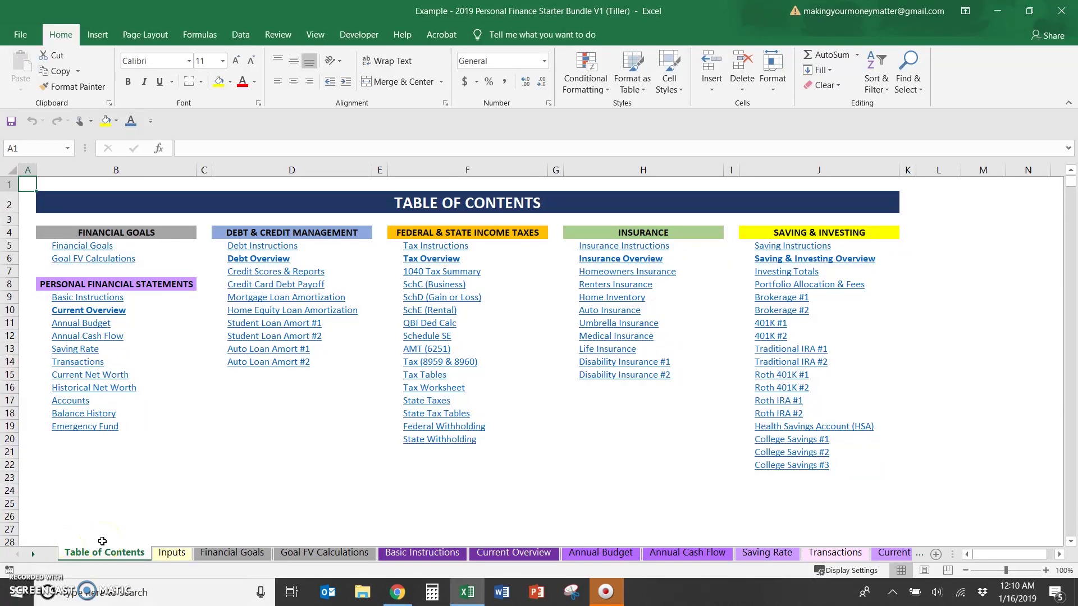
# Switch to the Inputs sheet with the household's names, children and 2019 completion year.
pyautogui.click(172, 552)
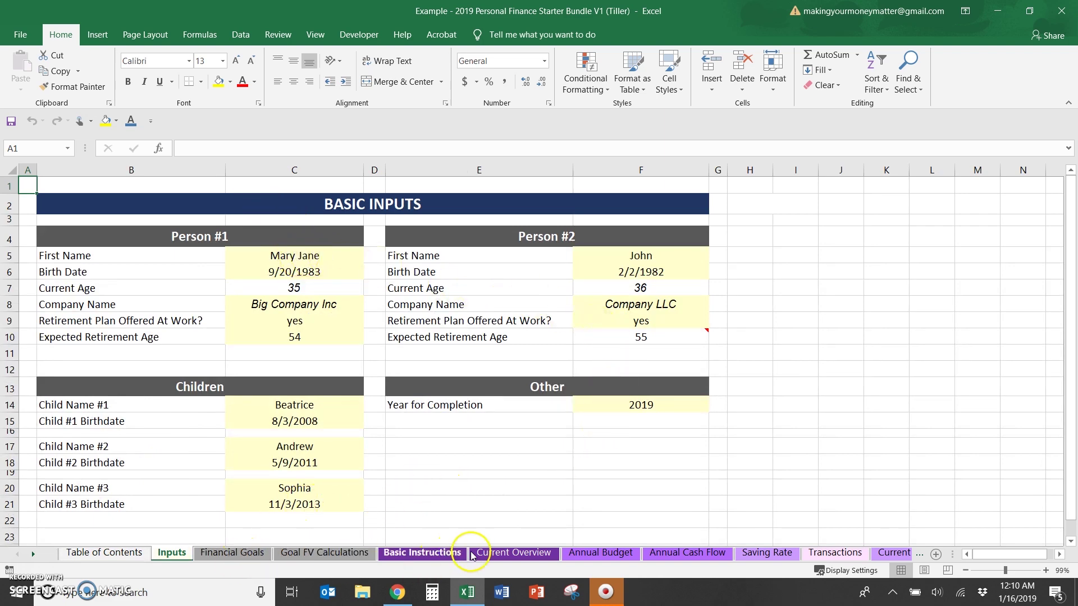
# Scroll through the 2019 Annual Budget's salary, deduction and expense rows and back to the top.
pyautogui.click(591, 554)
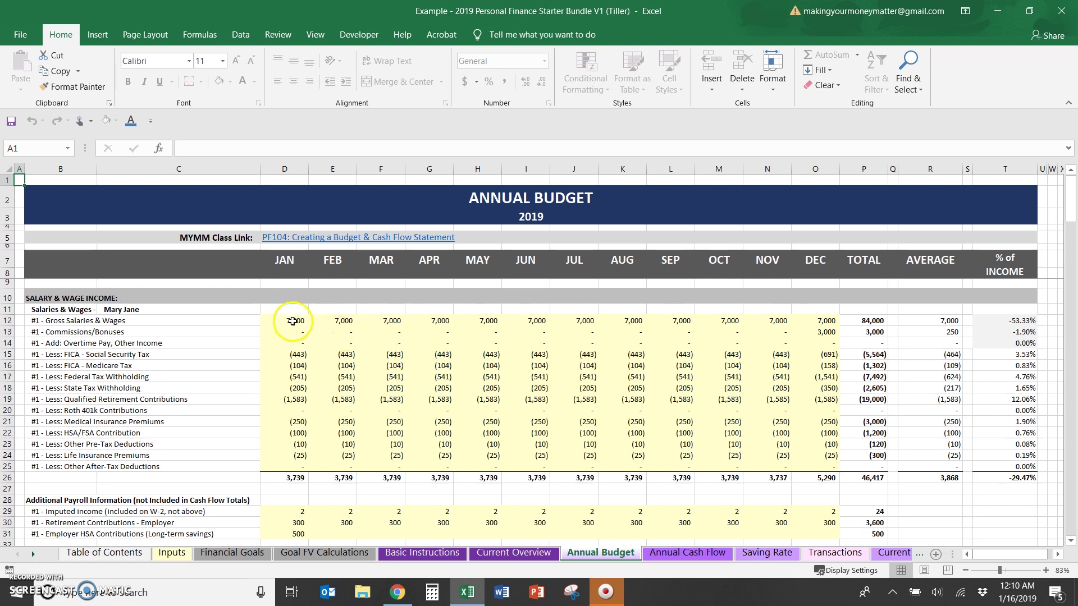
pyautogui.scroll(-20, 292, 321)
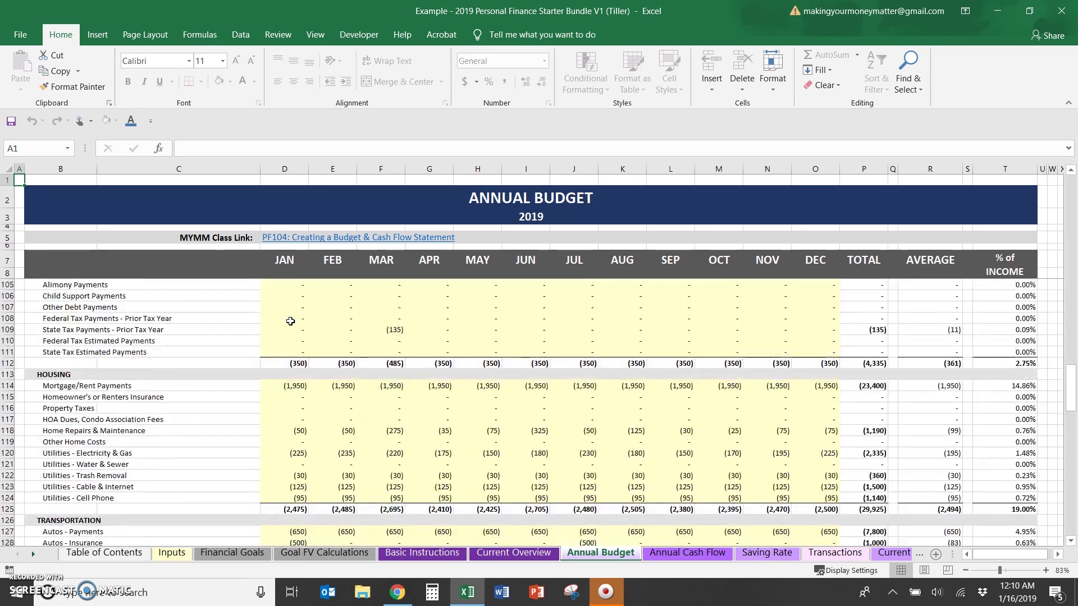
pyautogui.scroll(-19, 290, 321)
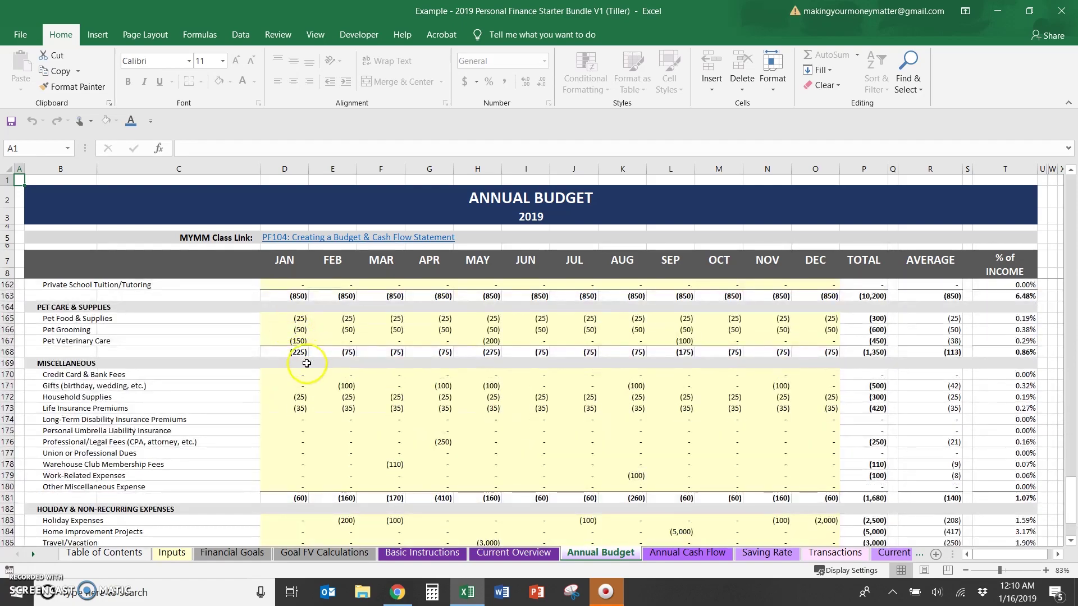
pyautogui.scroll(-7, 310, 369)
pyautogui.scroll(20, 310, 369)
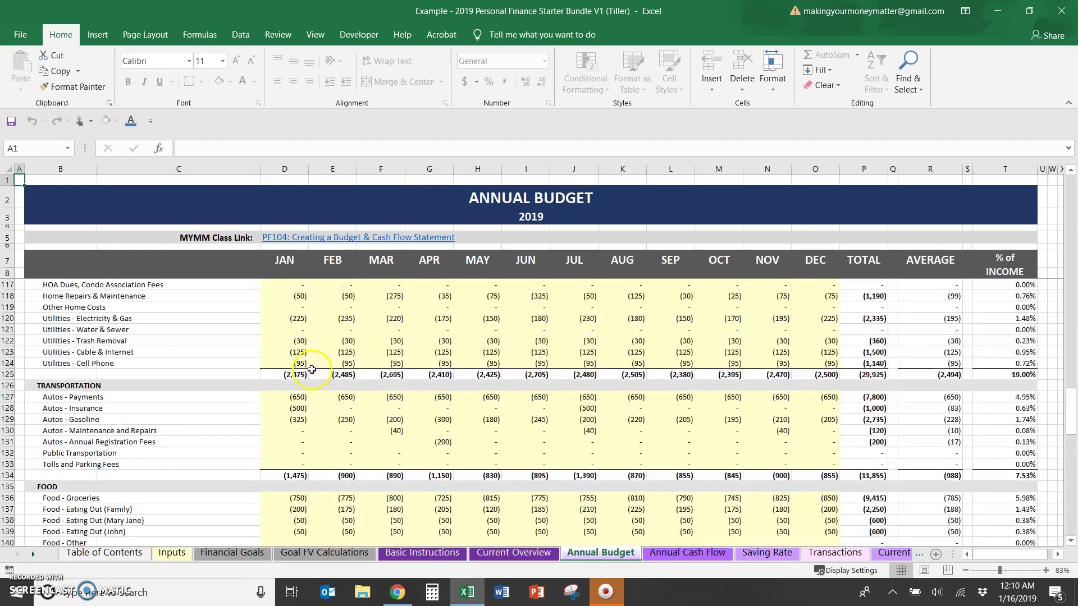
pyautogui.scroll(20, 312, 369)
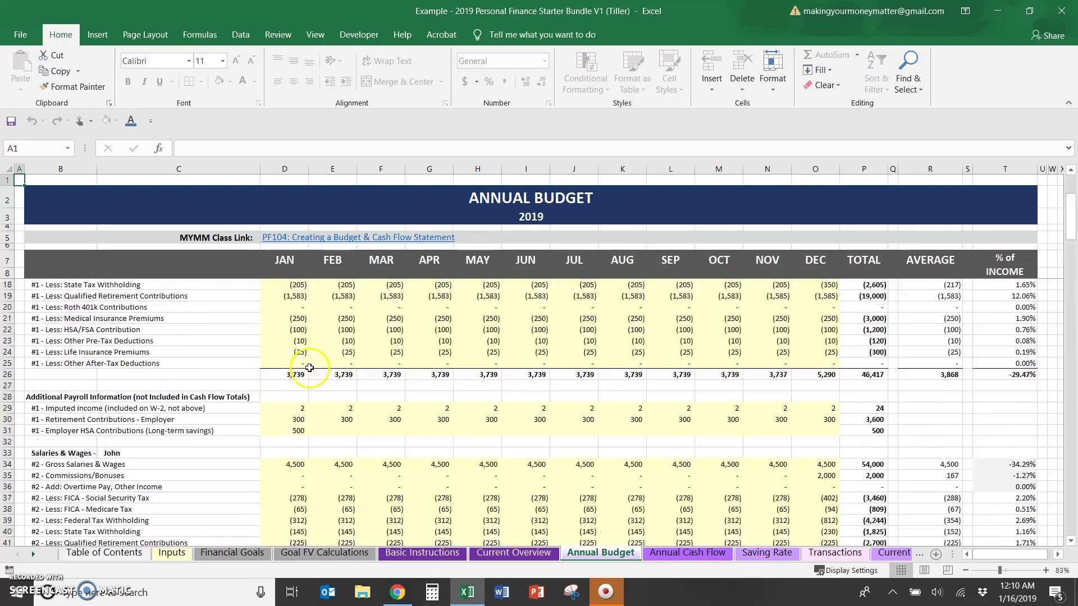
pyautogui.scroll(3, 310, 368)
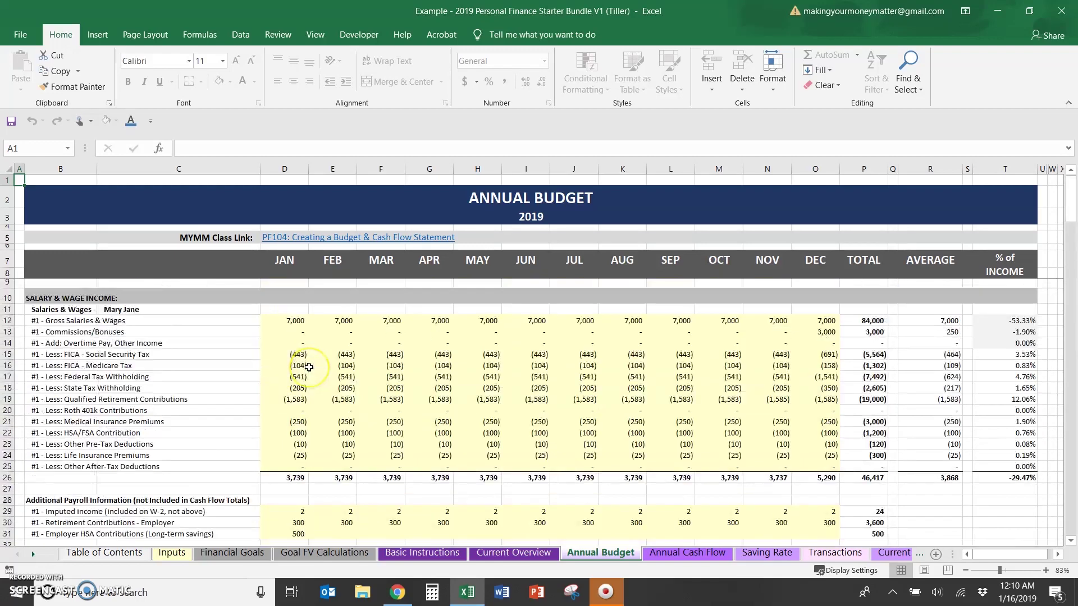
pyautogui.click(754, 468)
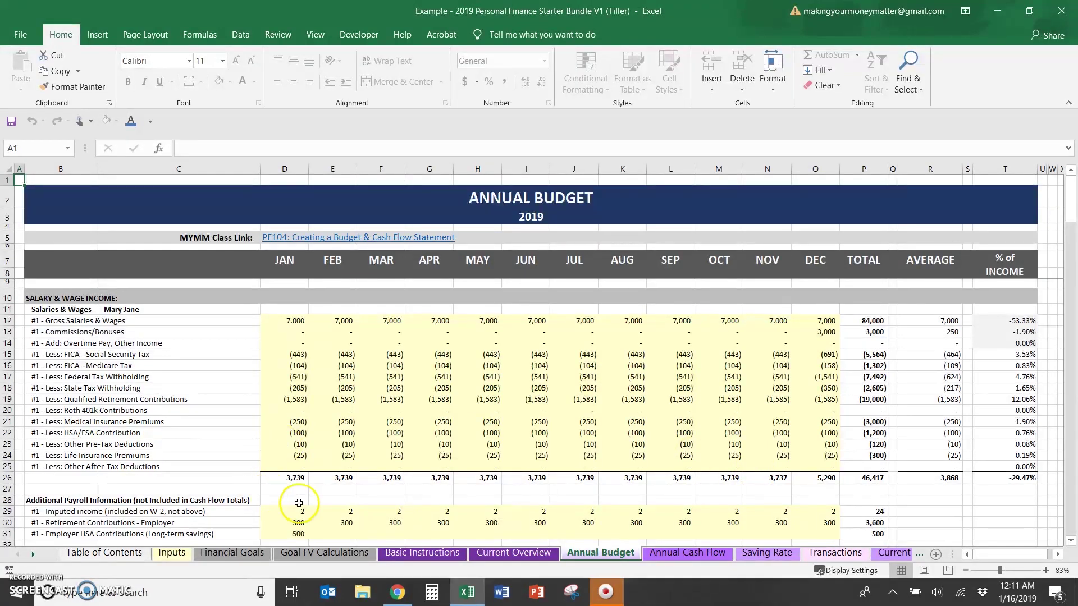
pyautogui.click(545, 554)
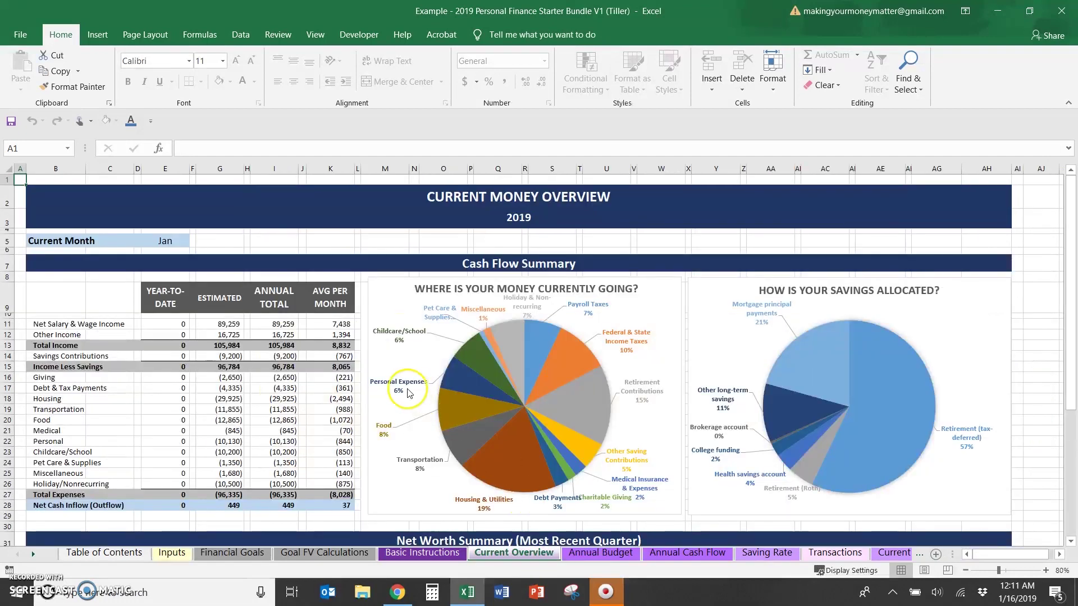
# Open the Basic Instructions sheet and skim through its contents.
pyautogui.click(422, 553)
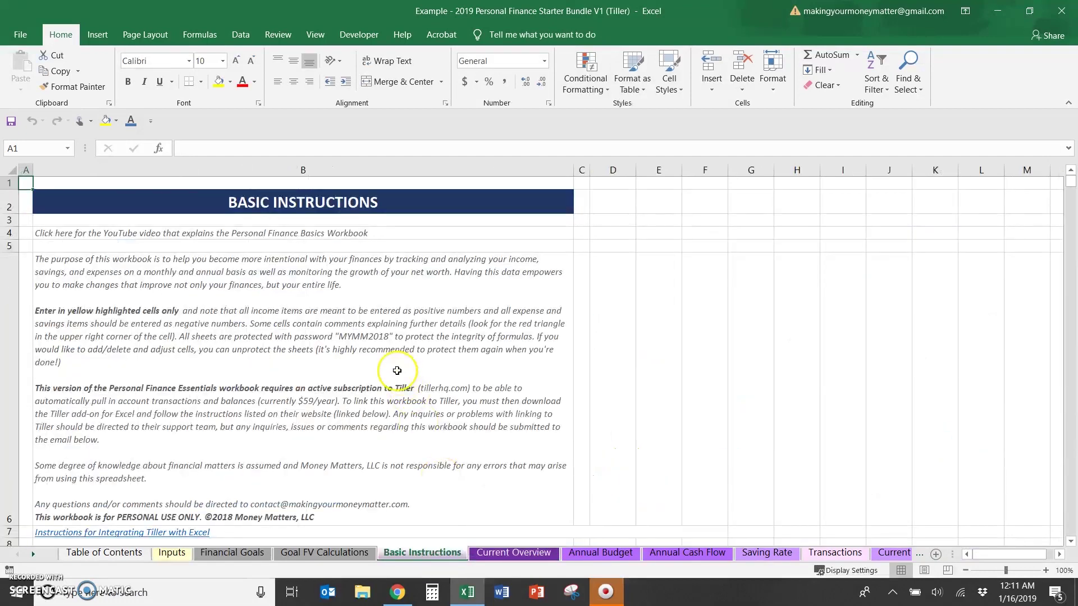
pyautogui.scroll(-1, 360, 360)
pyautogui.scroll(-4, 252, 376)
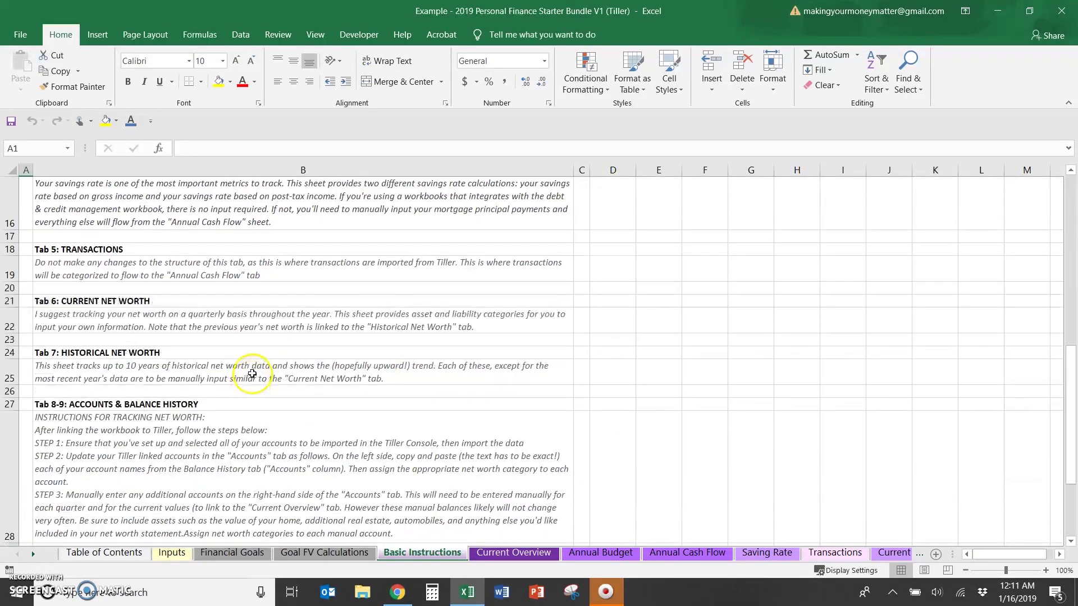
pyautogui.scroll(-2, 147, 405)
pyautogui.scroll(8, 152, 391)
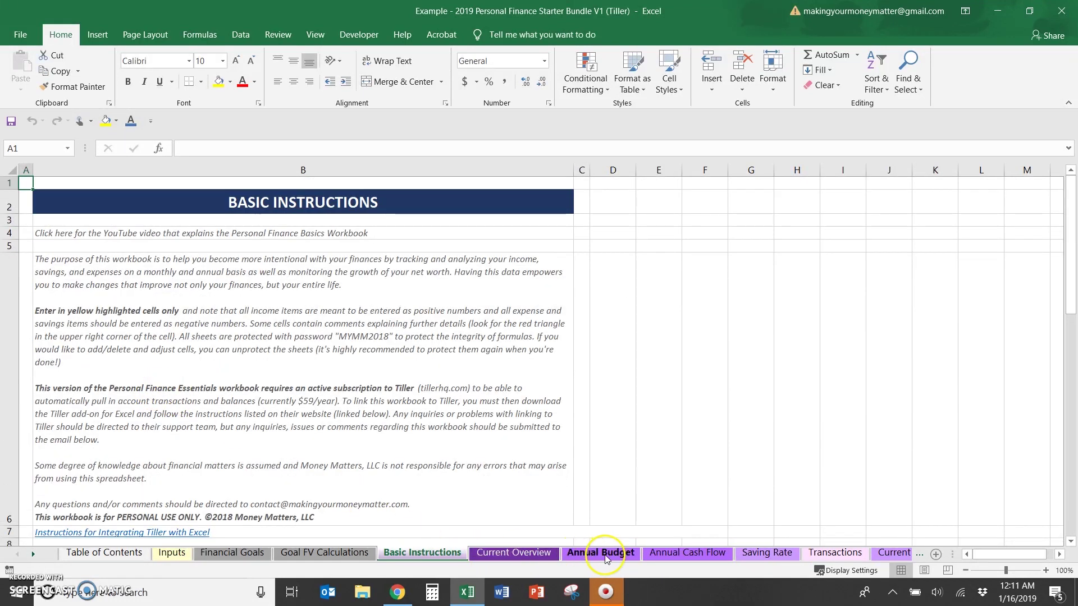
# Launch the Tiller Money add-in from the Data ribbon to show its Automated Bank Feeds panel.
pyautogui.click(242, 34)
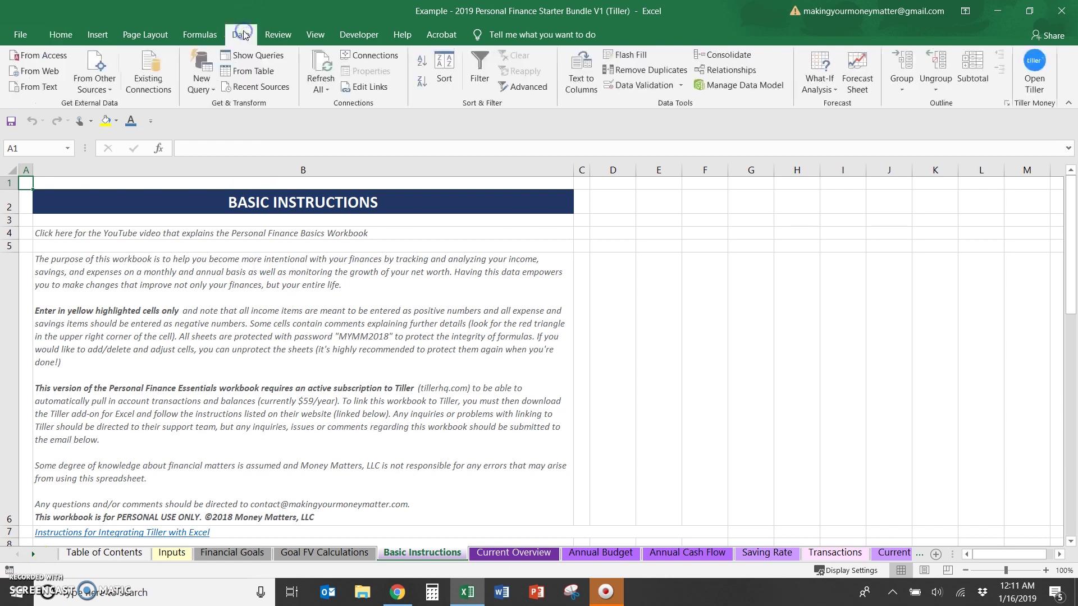
pyautogui.click(1043, 77)
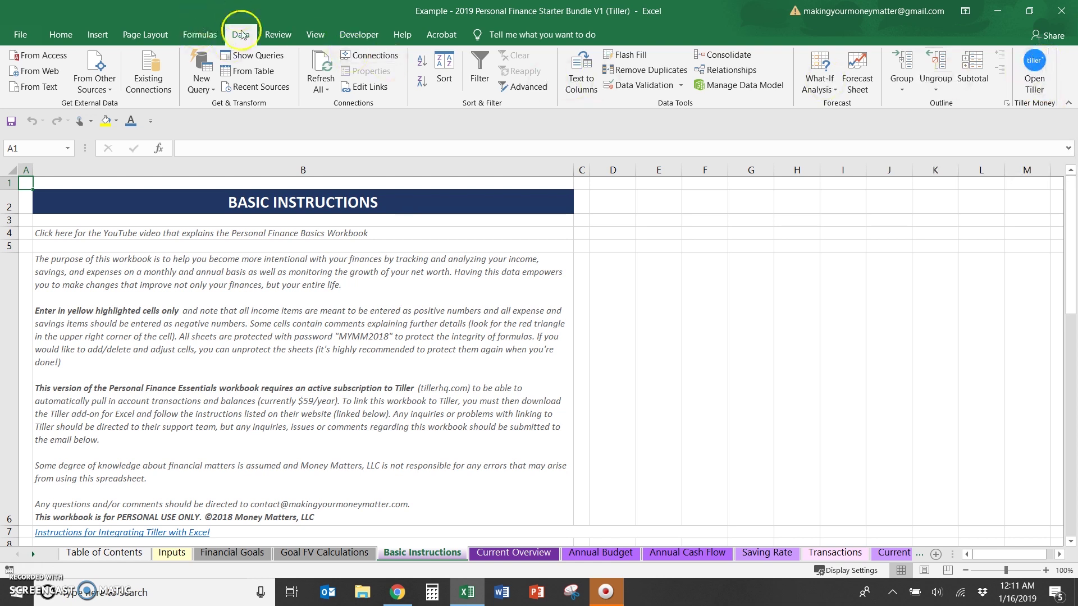
pyautogui.click(250, 47)
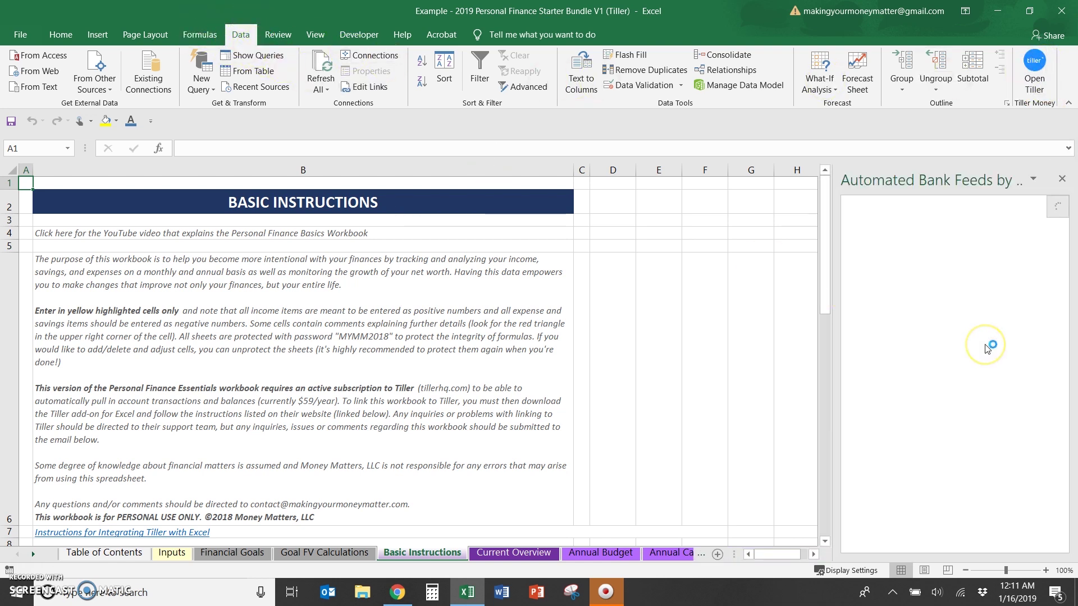
# Sign in to Tiller using the existing Google account, then confirm Link workbook.
pyautogui.click(980, 332)
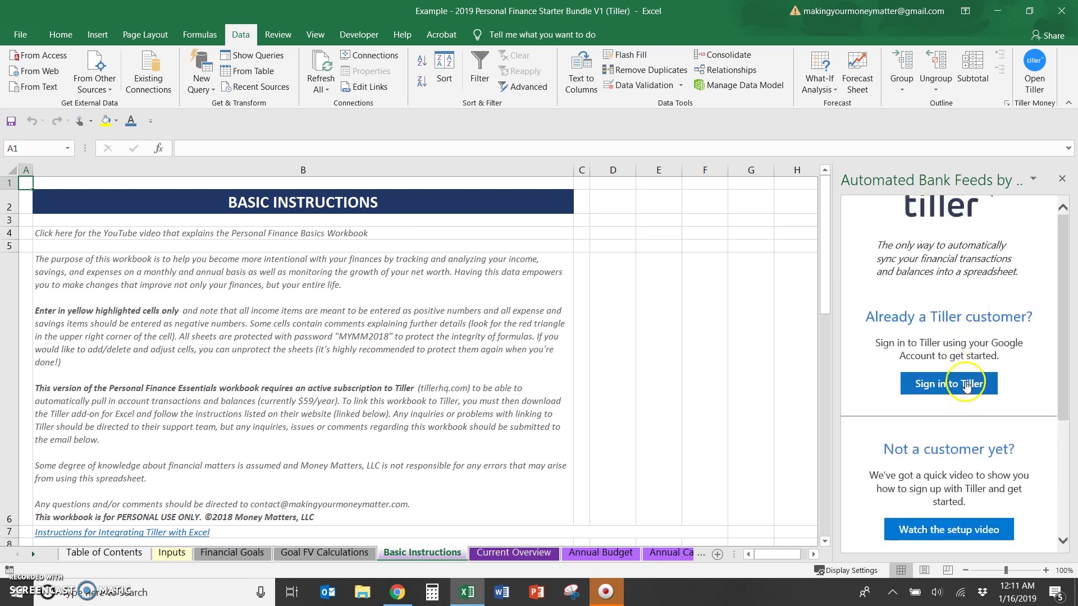
pyautogui.click(965, 385)
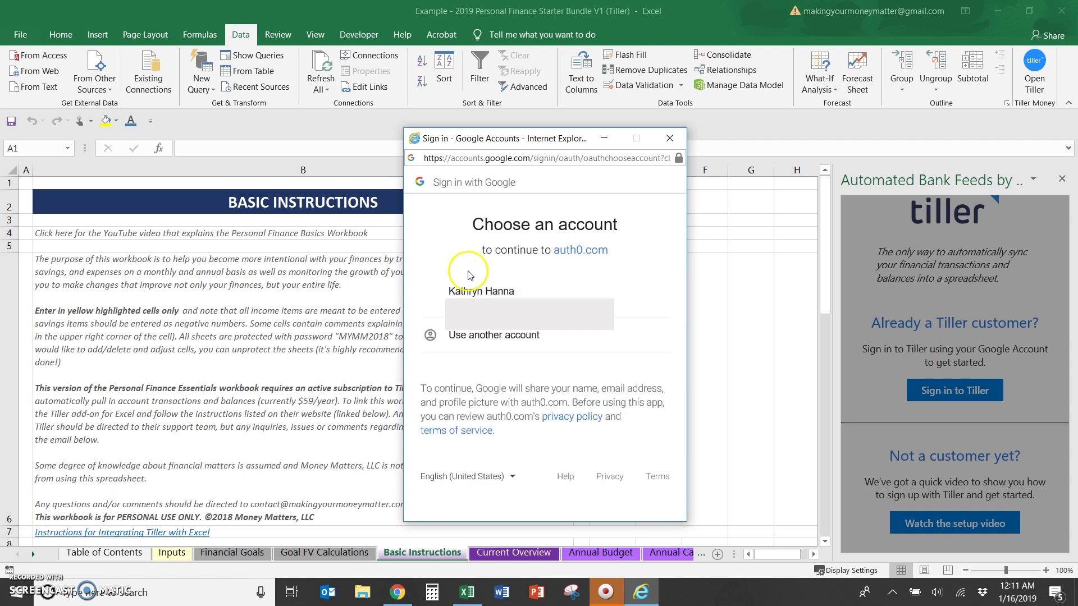
pyautogui.click(476, 293)
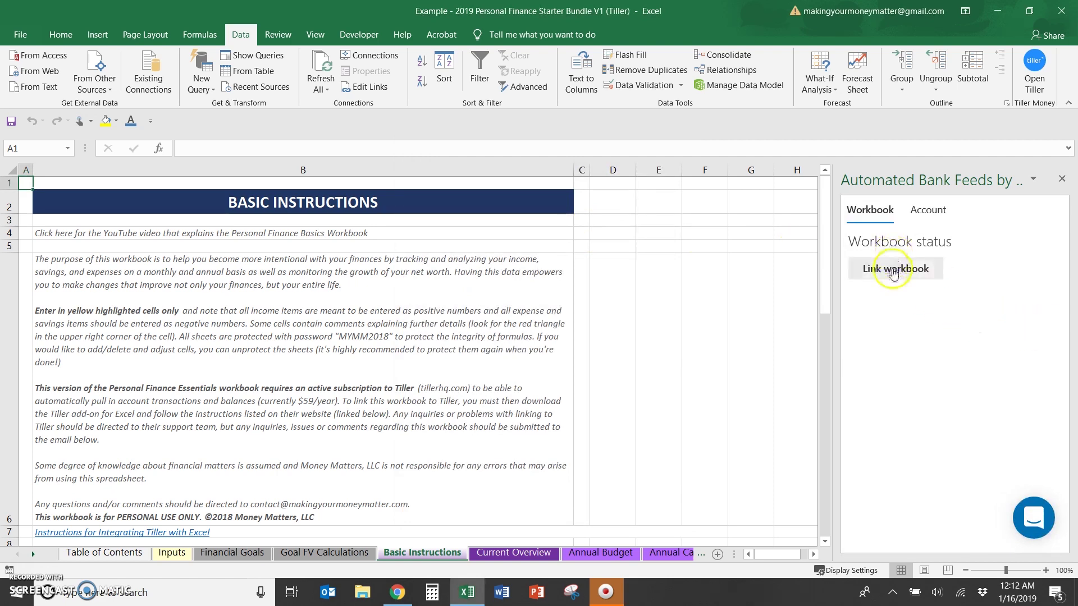
pyautogui.click(893, 272)
pyautogui.click(895, 376)
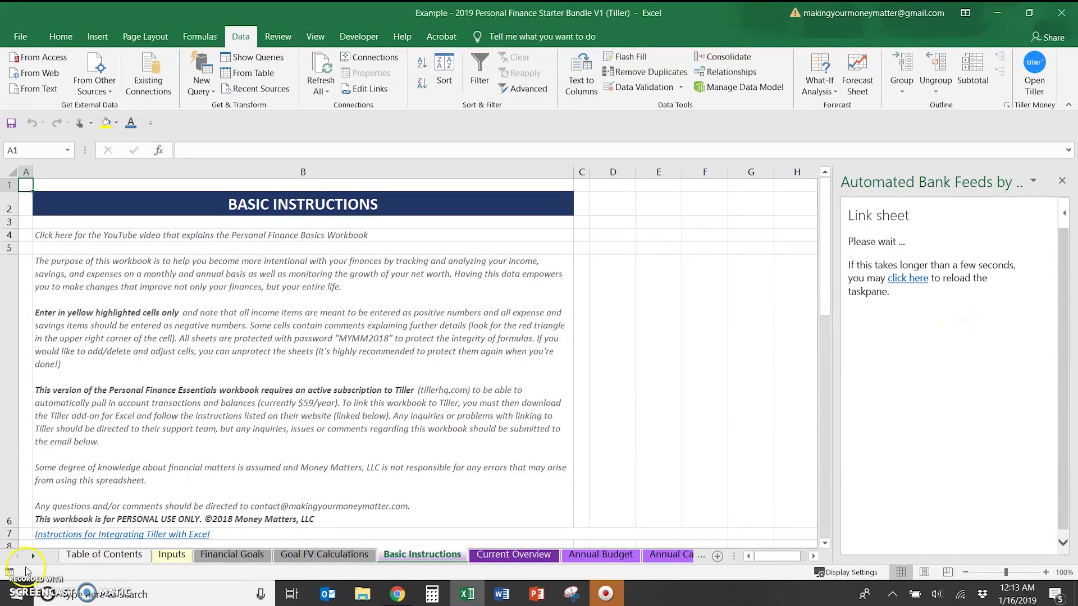
# Open Tiller's linked-account configuration and tick the accounts to include in the bank feed.
pyautogui.click(891, 313)
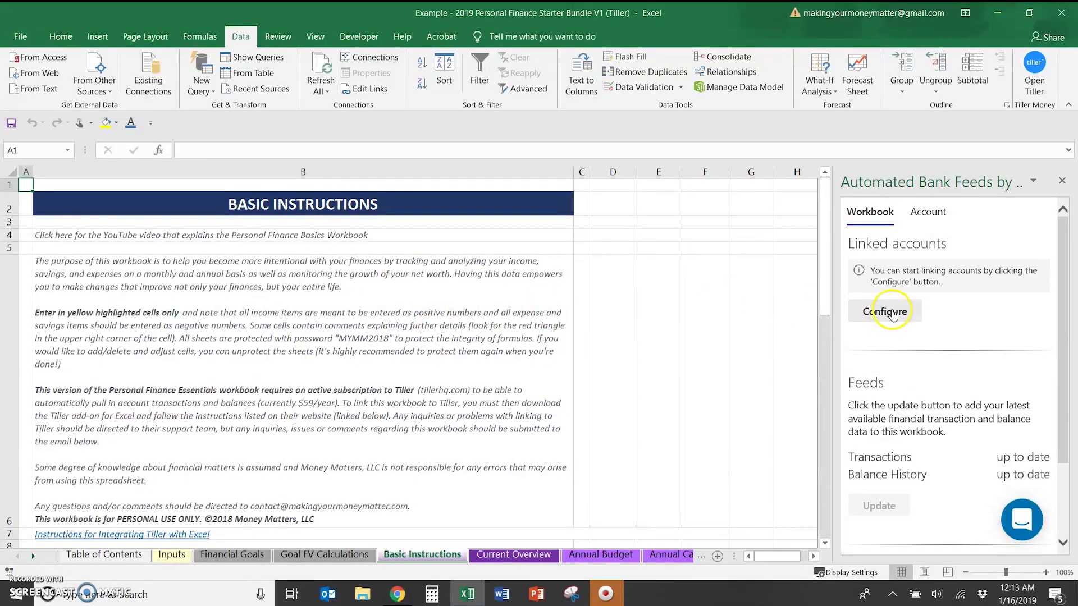
pyautogui.click(895, 311)
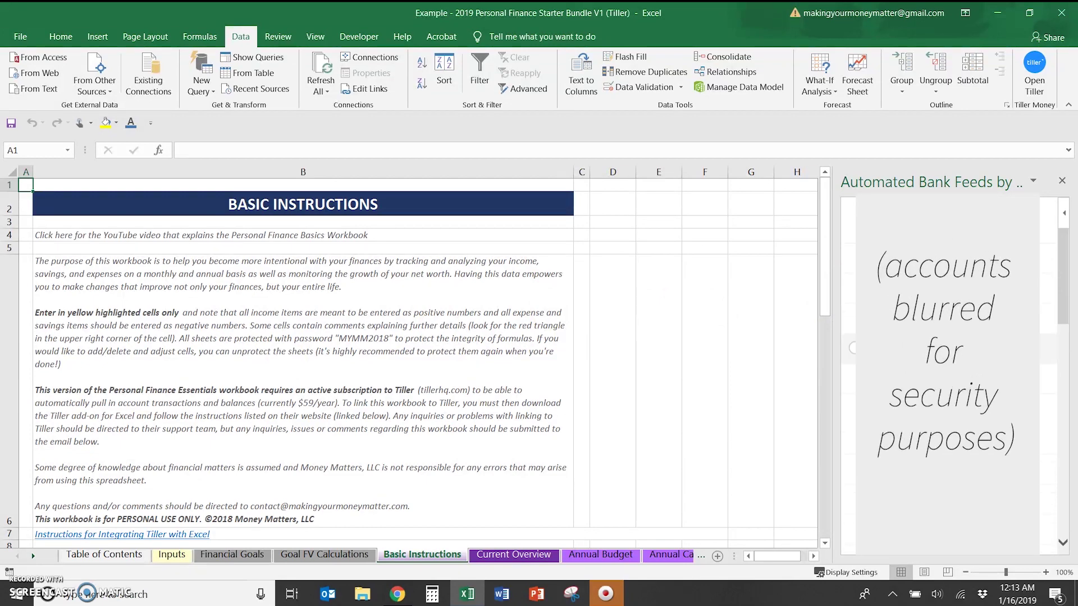
pyautogui.scroll(-5, 948, 364)
pyautogui.scroll(5, 948, 365)
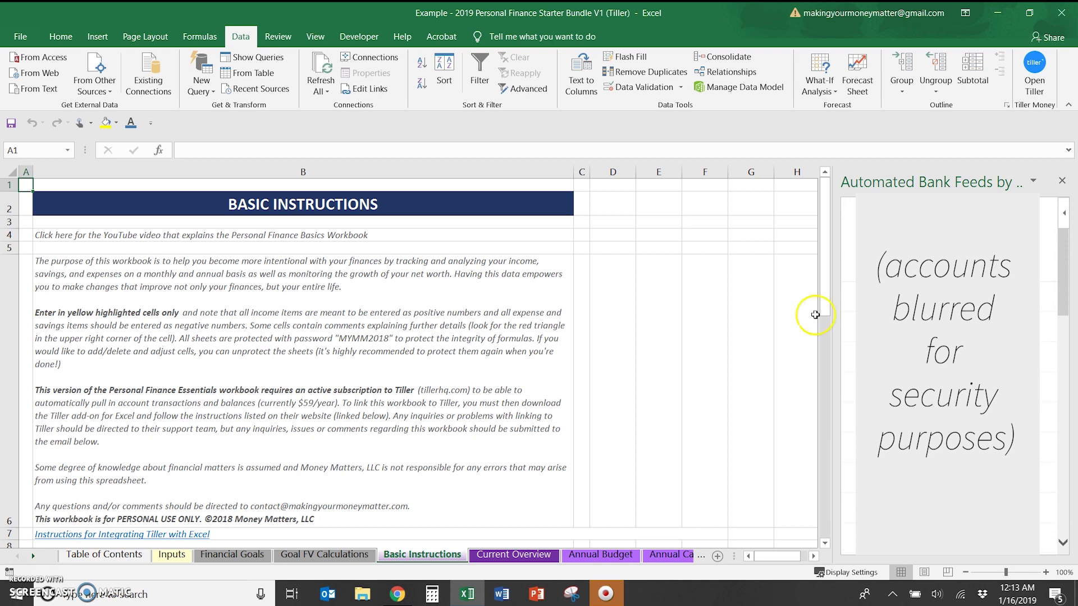
pyautogui.click(853, 296)
pyautogui.scroll(-10, 852, 365)
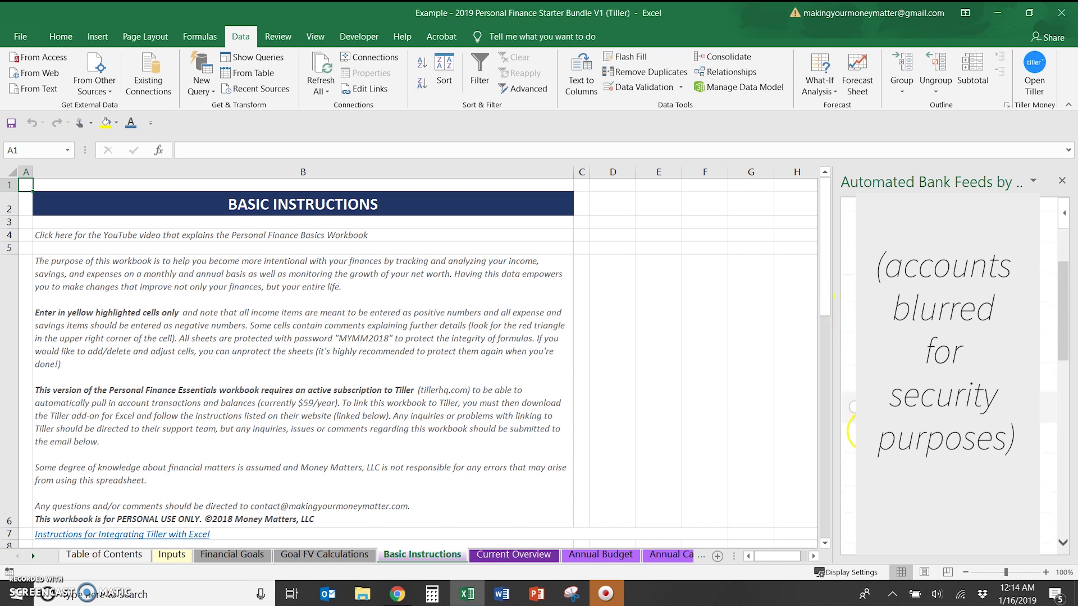
pyautogui.scroll(10, 852, 437)
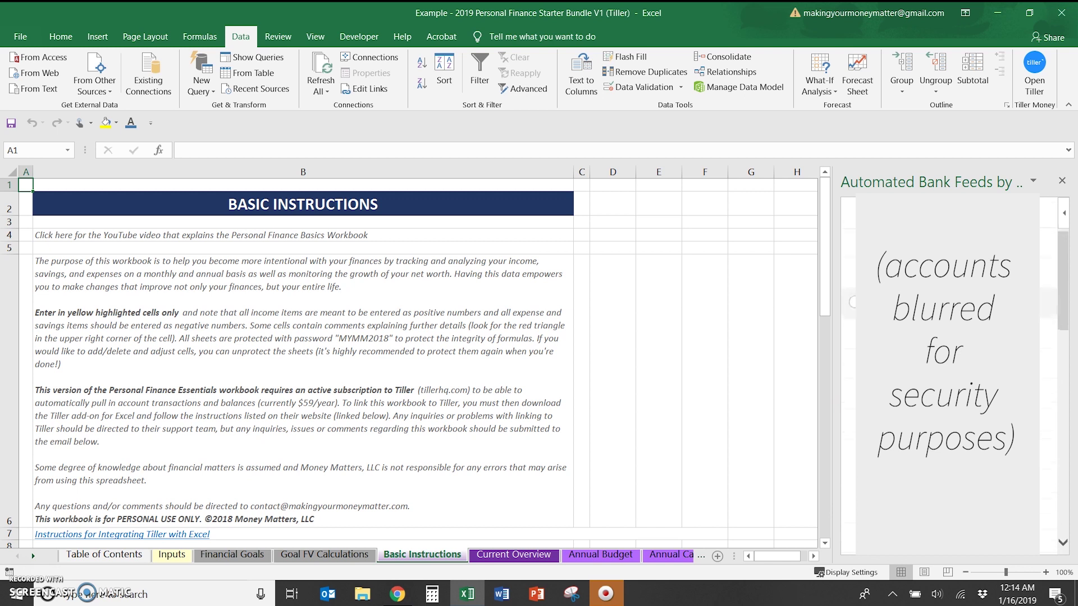
pyautogui.scroll(-3, 853, 302)
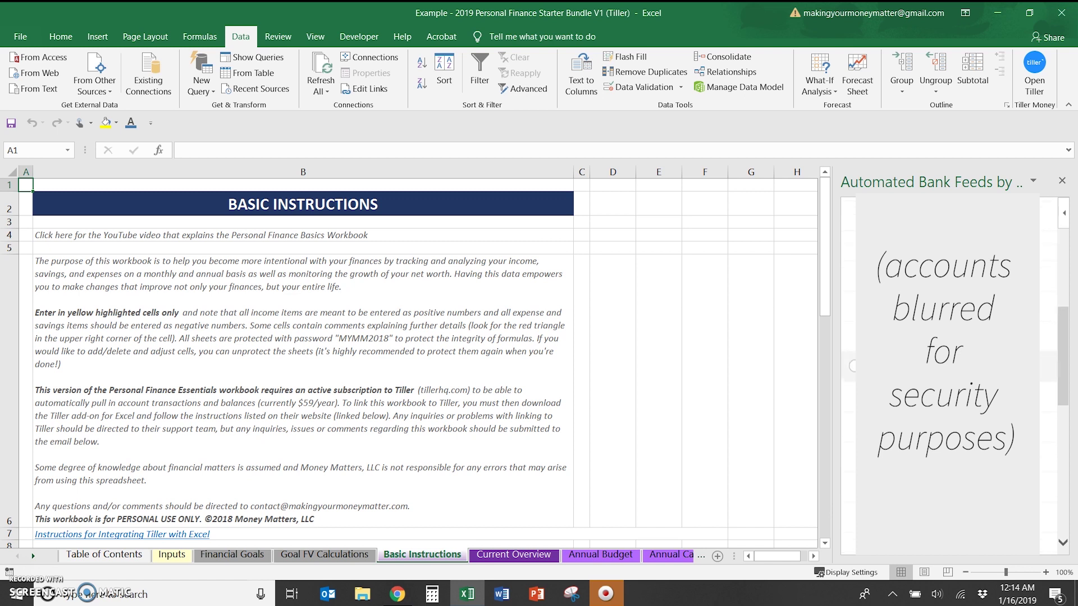
pyautogui.scroll(-3, 852, 364)
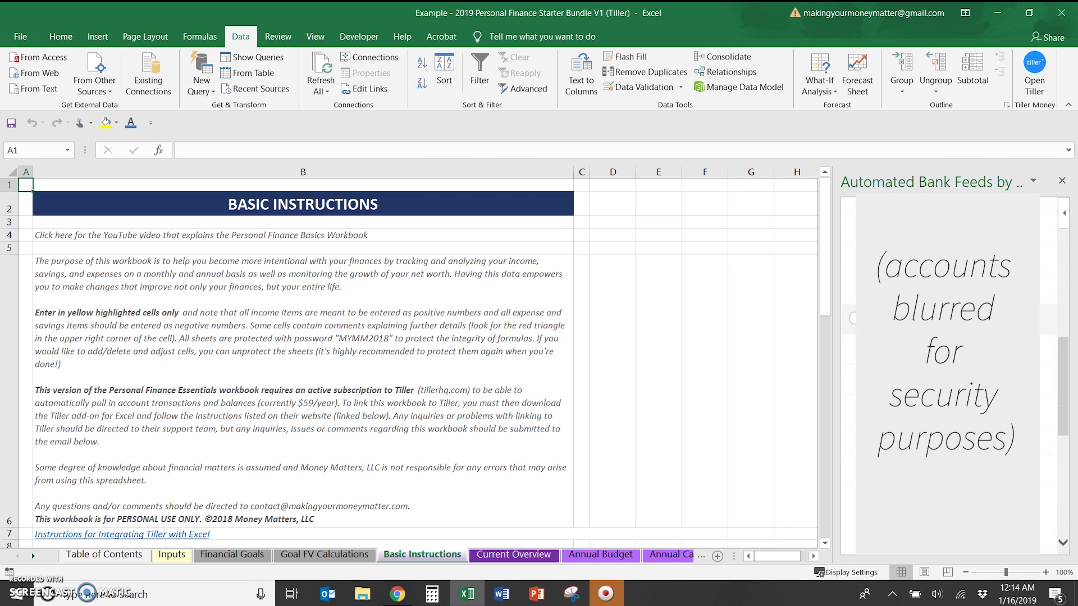
pyautogui.click(853, 318)
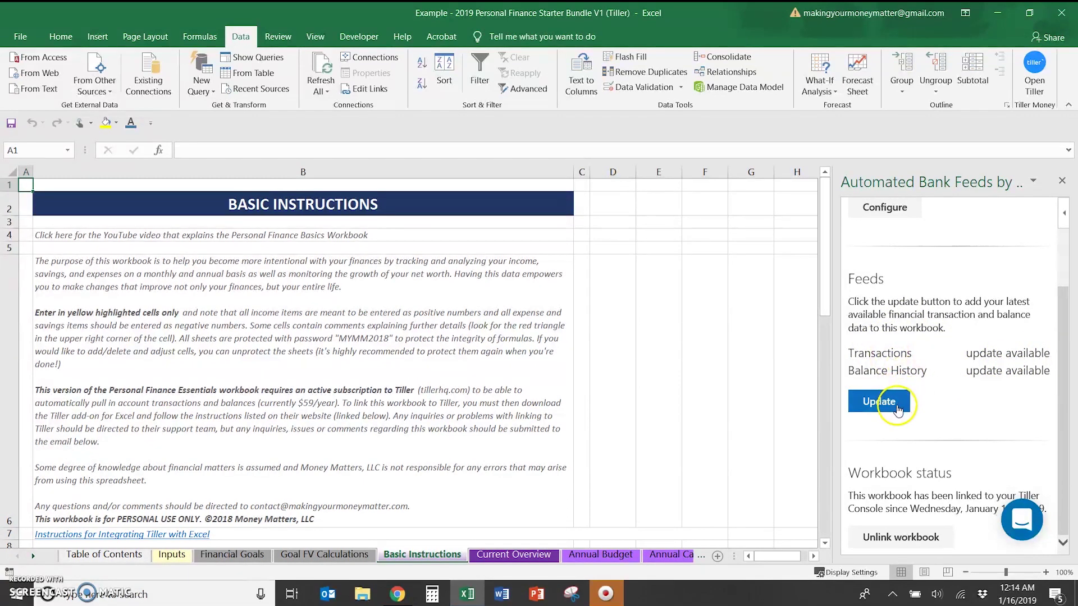
# Pull the latest transactions and balances into the workbook, then open the Transactions sheet.
pyautogui.click(895, 410)
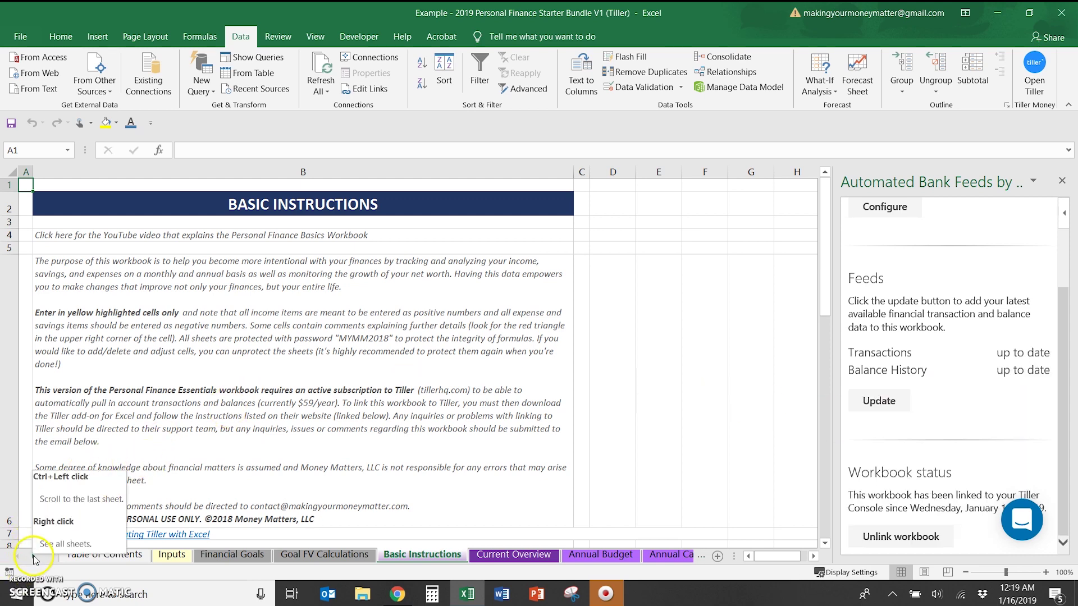
pyautogui.click(33, 556)
pyautogui.click(33, 556)
pyautogui.click(425, 554)
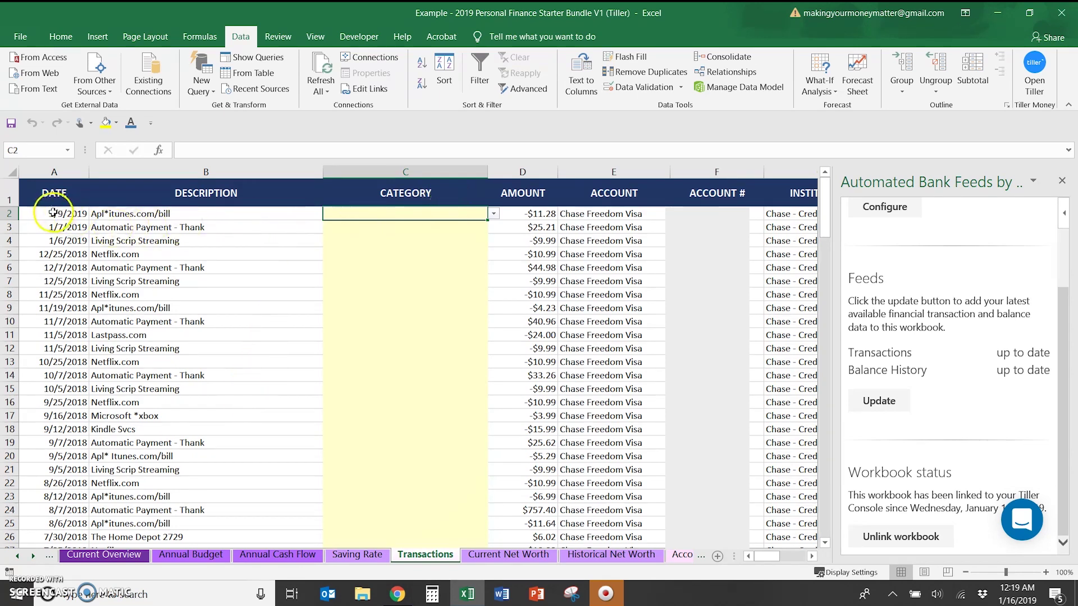
# Set C2's category to Recreation/Entertainment from its dropdown list.
pyautogui.click(494, 215)
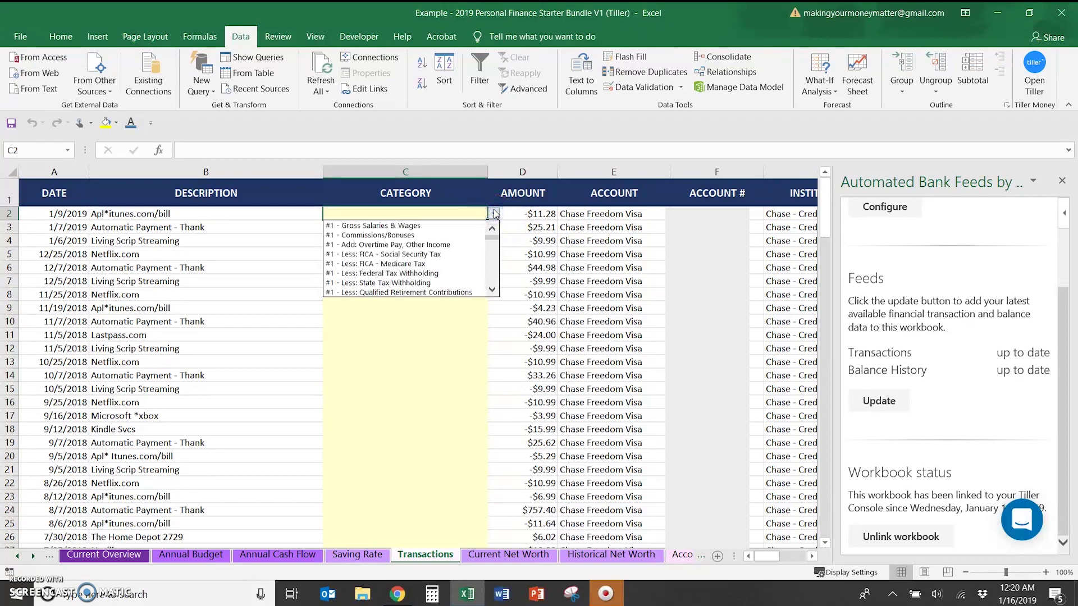
pyautogui.click(491, 277)
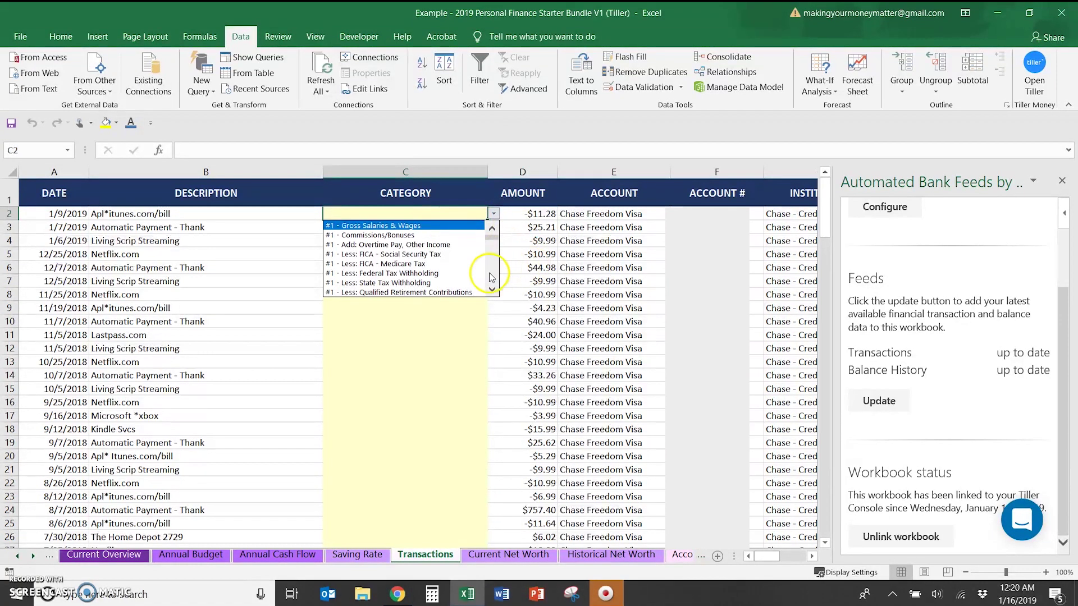
pyautogui.click(493, 274)
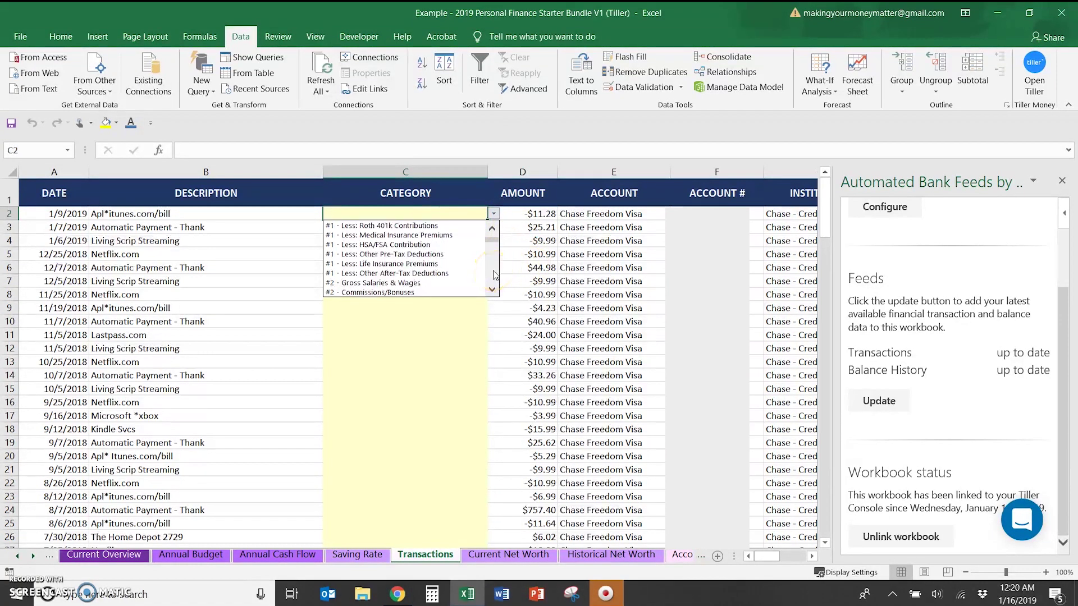
pyautogui.click(492, 274)
pyautogui.click(492, 273)
pyautogui.click(492, 274)
pyautogui.click(493, 273)
pyautogui.click(493, 274)
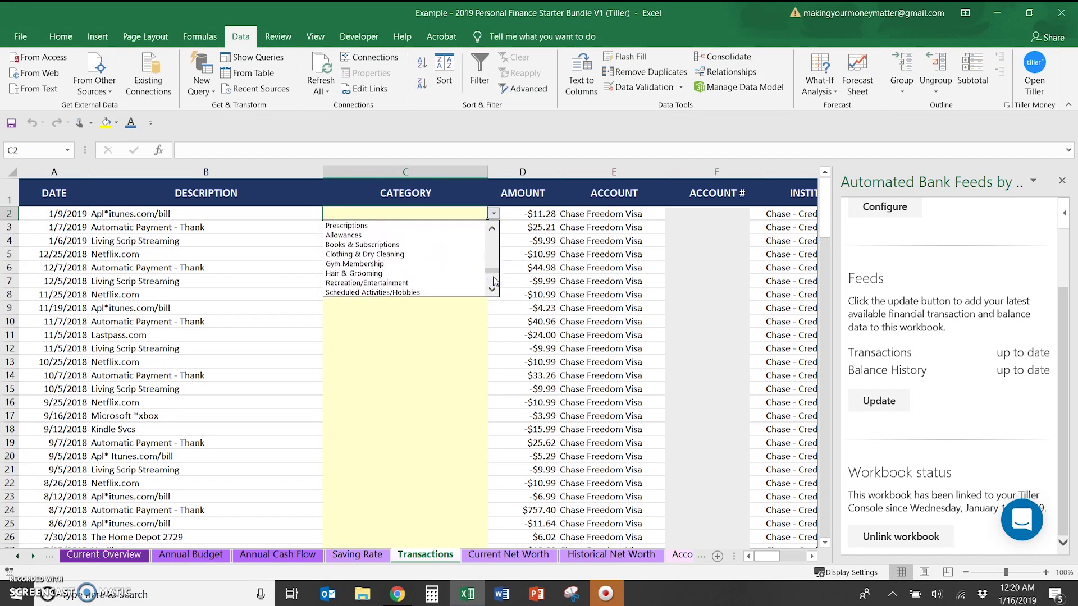
pyautogui.click(493, 280)
pyautogui.click(494, 267)
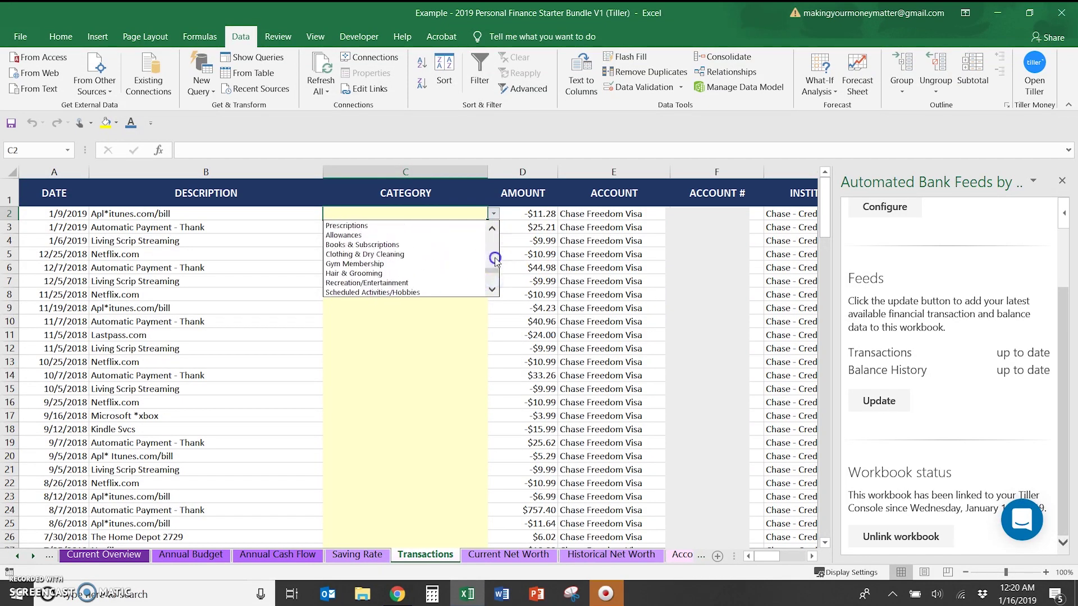
pyautogui.click(412, 282)
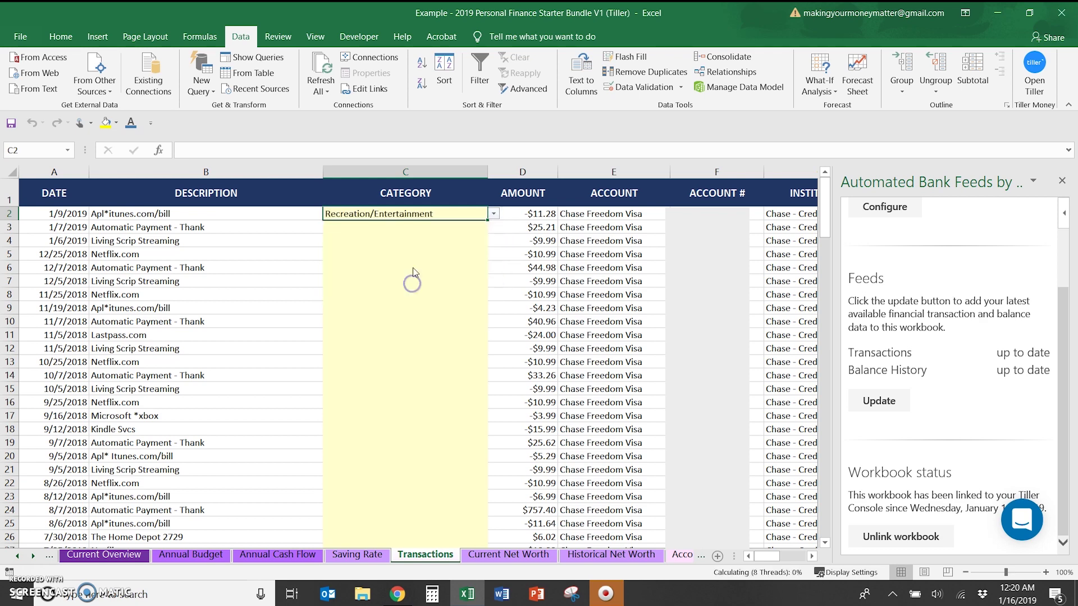
# Fill Recreation/Entertainment into C4, C5 and C7 by typing Rec and accepting AutoComplete.
pyautogui.click(436, 227)
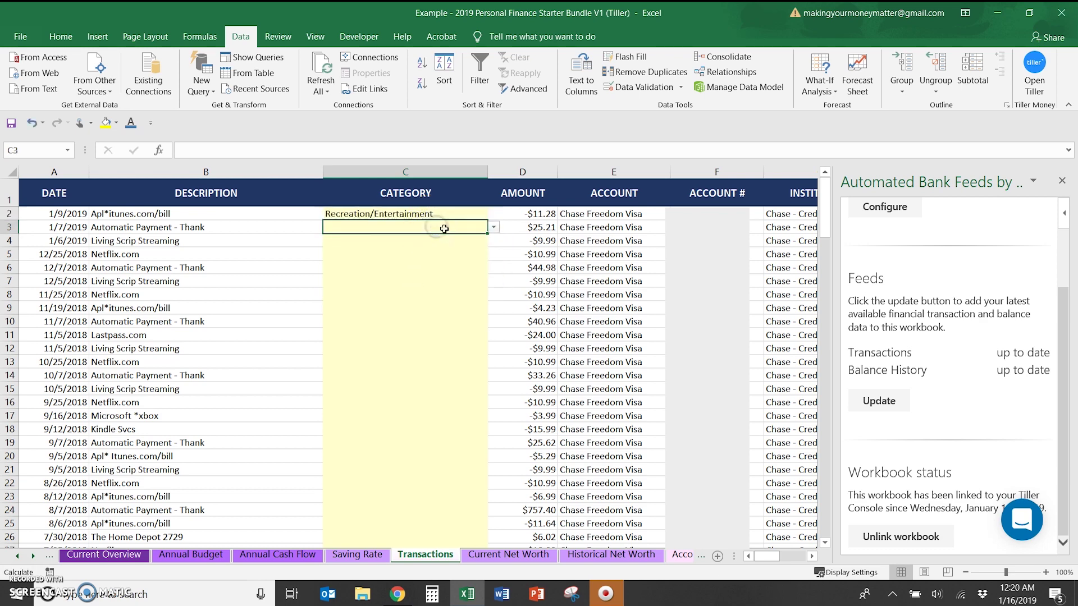
pyautogui.click(494, 227)
pyautogui.click(425, 225)
pyautogui.press('Down')
pyautogui.write('Rec')
pyautogui.press('End')
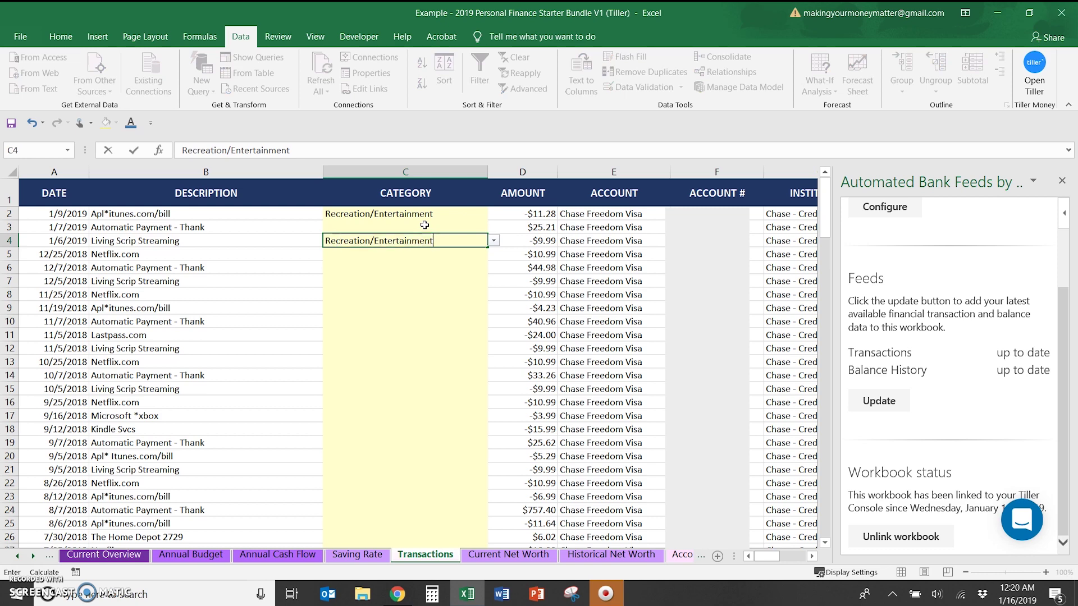
pyautogui.click(397, 259)
pyautogui.write('Recreation/Entertainment')
pyautogui.press('End')
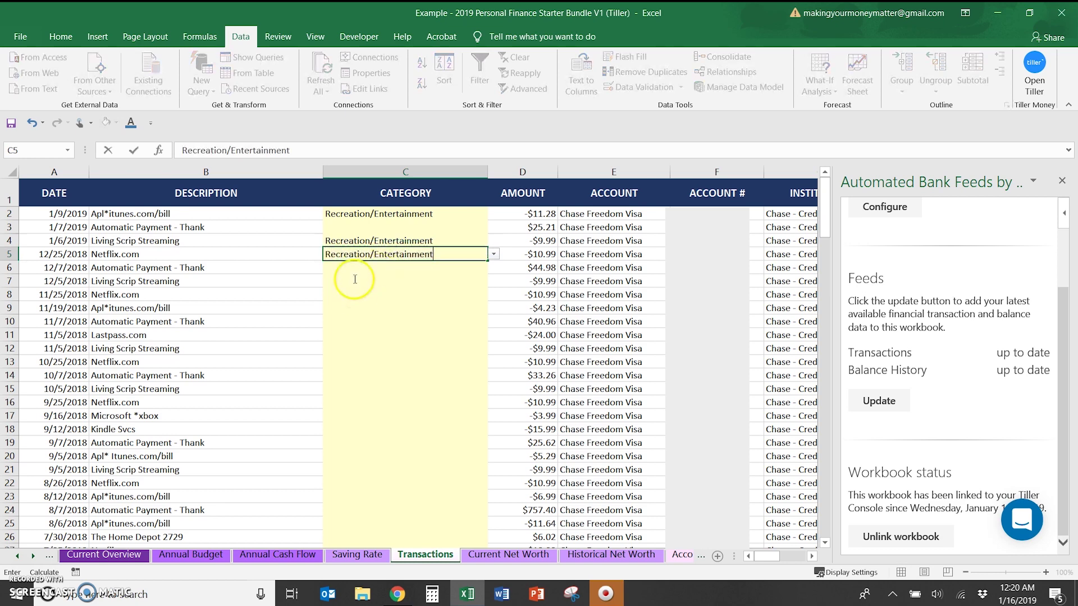
pyautogui.press('Down')
pyautogui.press('Down')
pyautogui.write('Rec')
pyautogui.press('End')
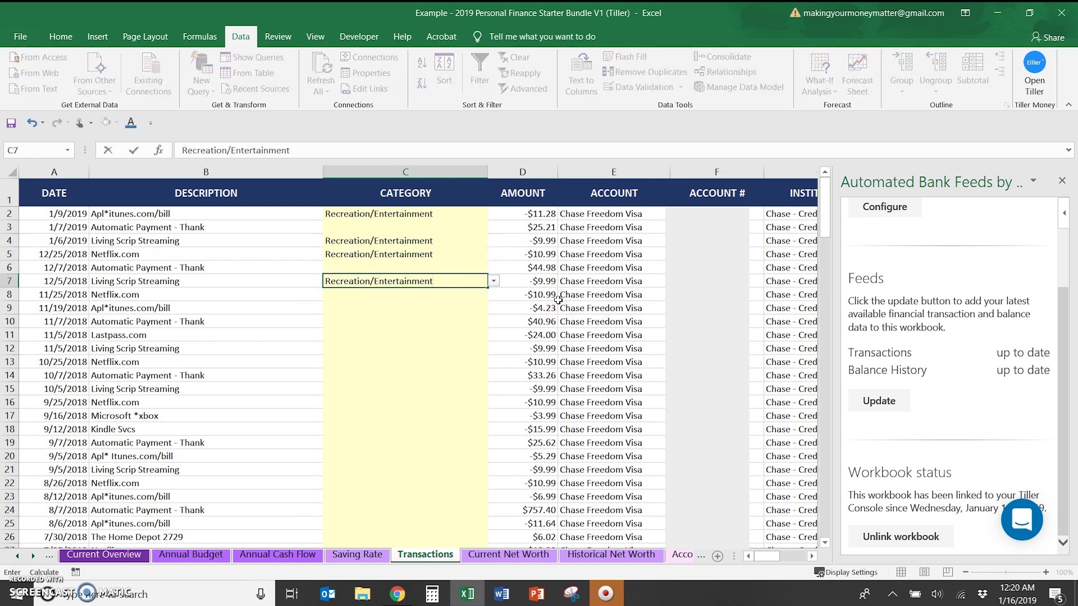
# Leave C6's category empty and recalculate the workbook.
pyautogui.click(462, 266)
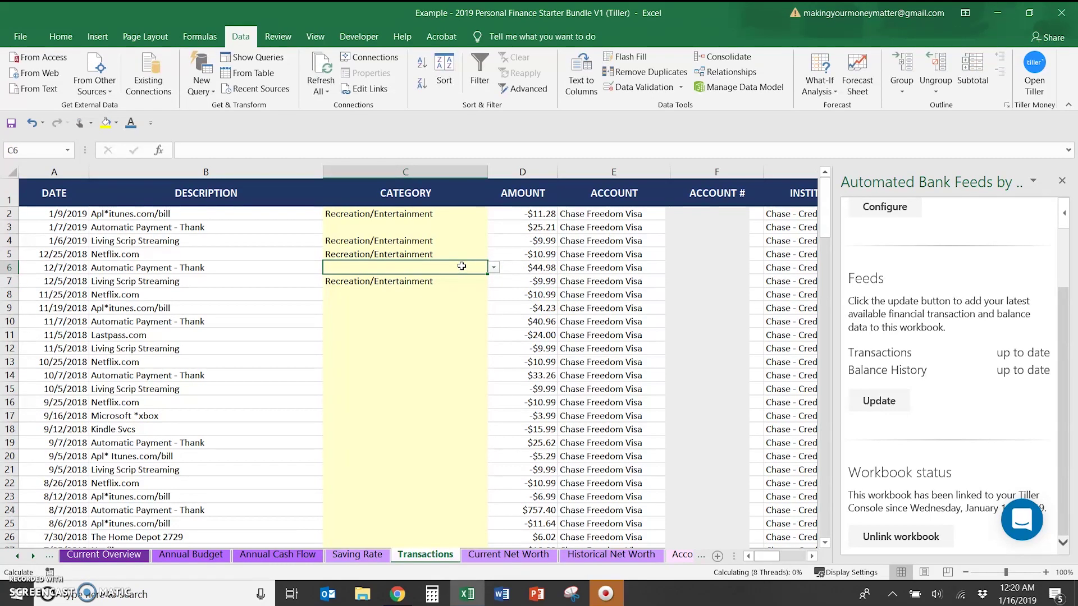
pyautogui.click(494, 268)
pyautogui.moveTo(494, 295); pyautogui.dragTo(497, 344)
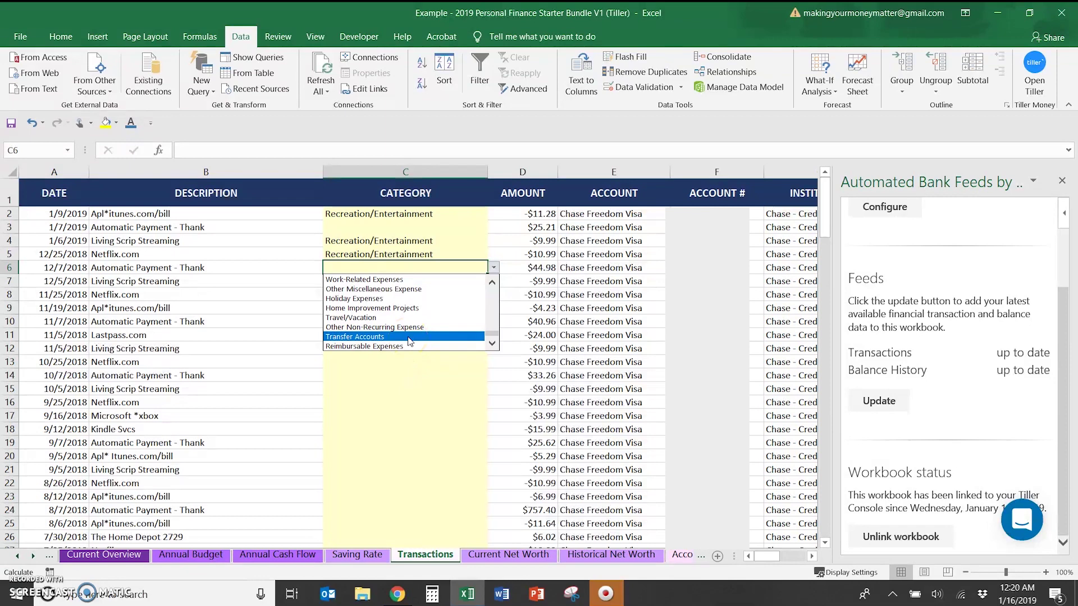
pyautogui.click(542, 271)
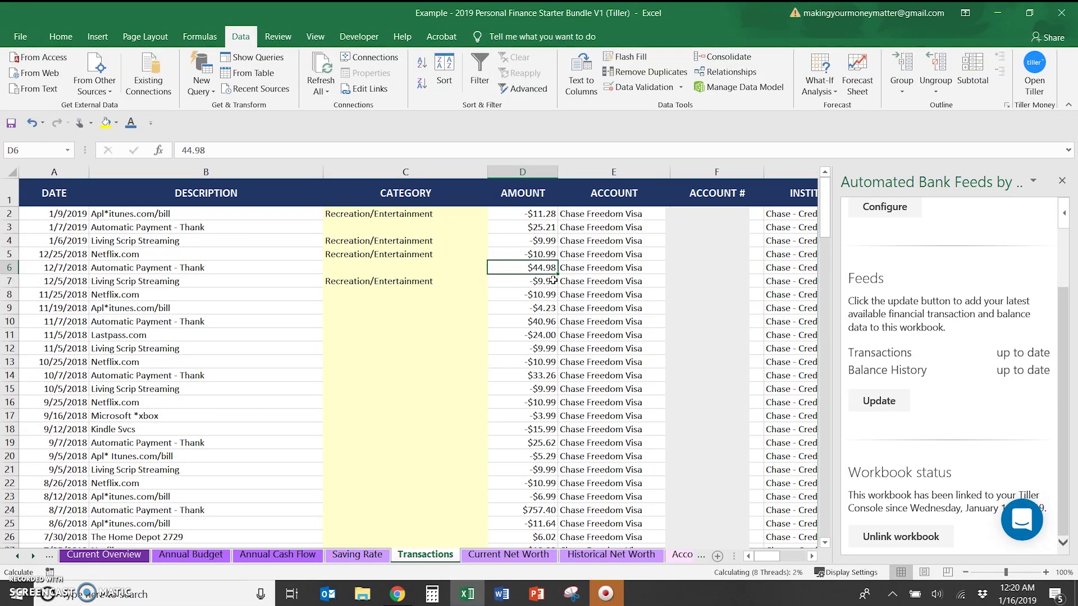
pyautogui.click(16, 571)
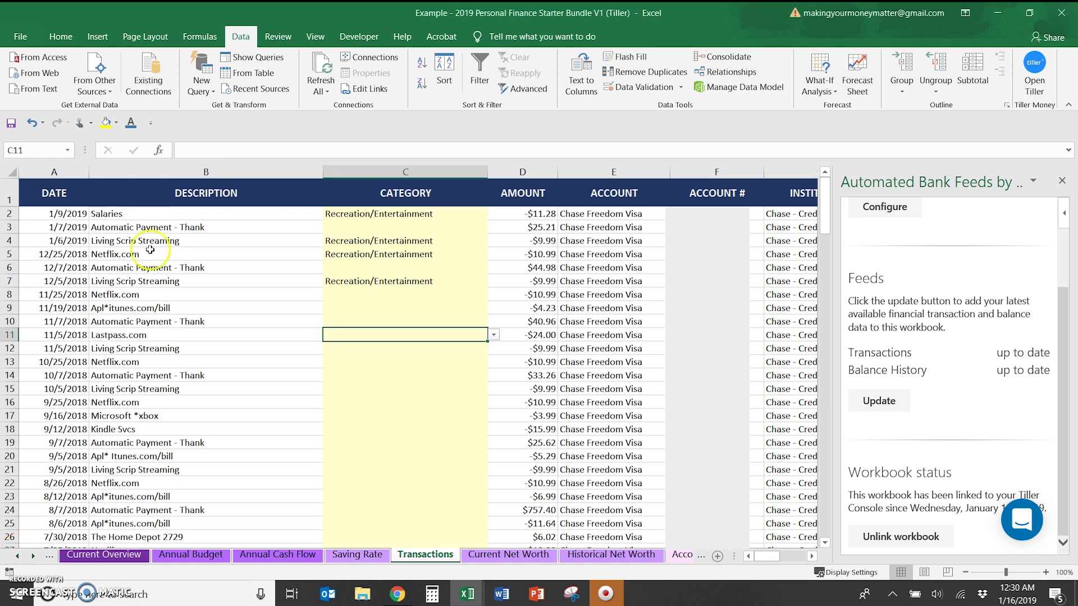
# Select entire rows 5 through 149 and bring up their row context menu.
pyautogui.click(150, 254)
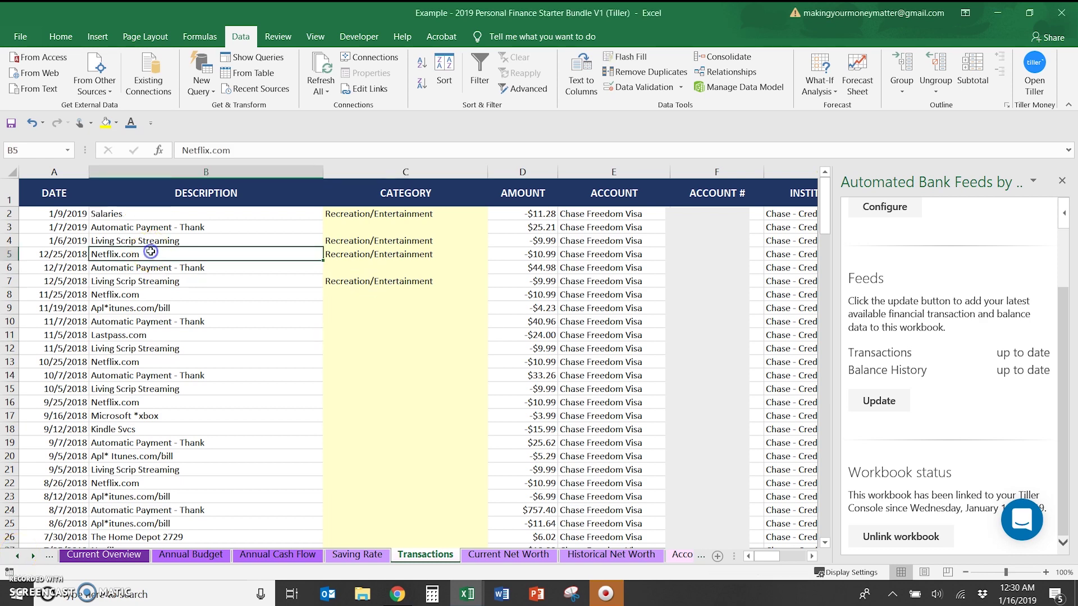
pyautogui.moveTo(9, 254); pyautogui.dragTo(29, 533)
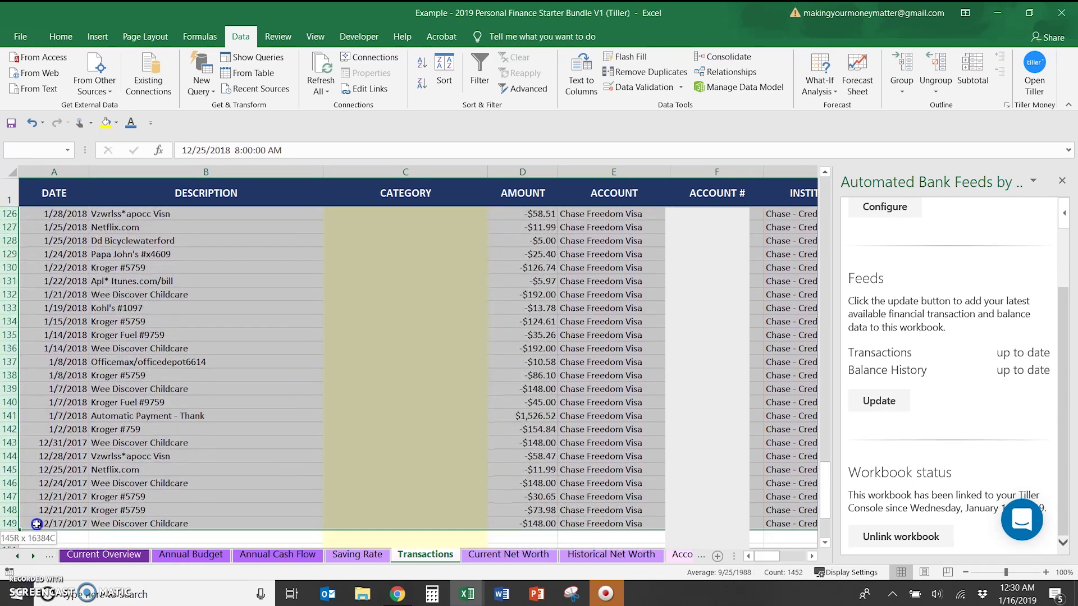
pyautogui.rightClick(13, 470)
# Delete rows 5–149 and change B2's description to Salaries.
pyautogui.click(48, 374)
pyautogui.click(218, 365)
pyautogui.click(361, 213)
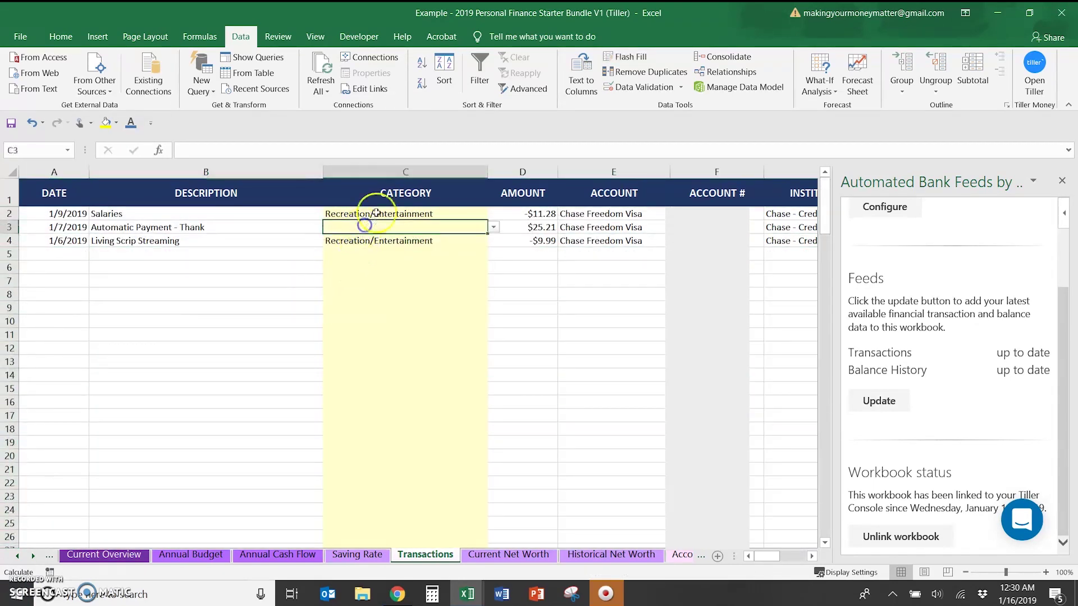
pyautogui.click(141, 213)
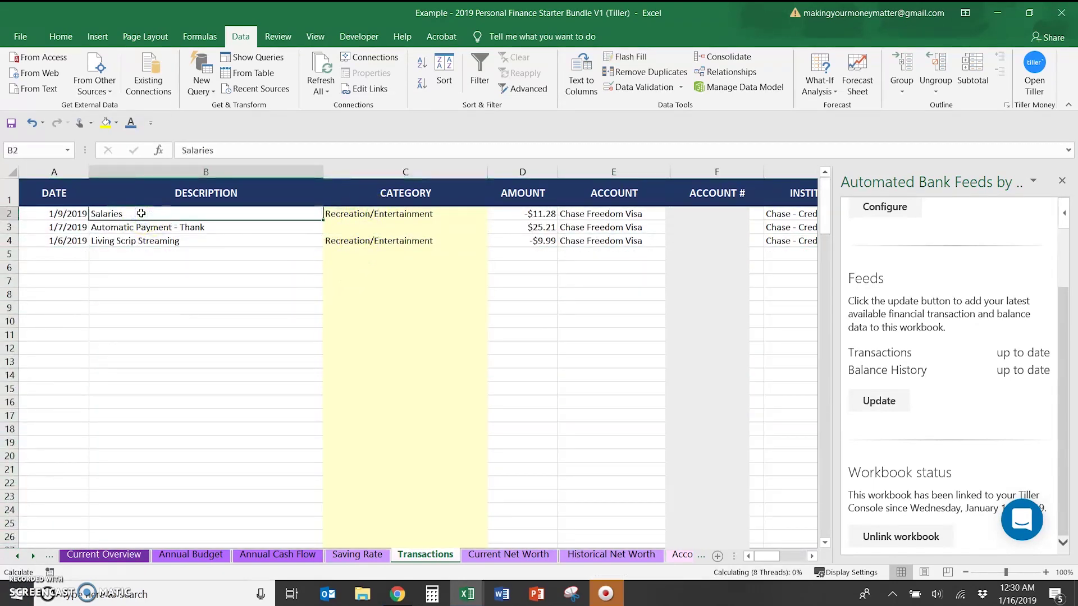
pyautogui.write('Sala')
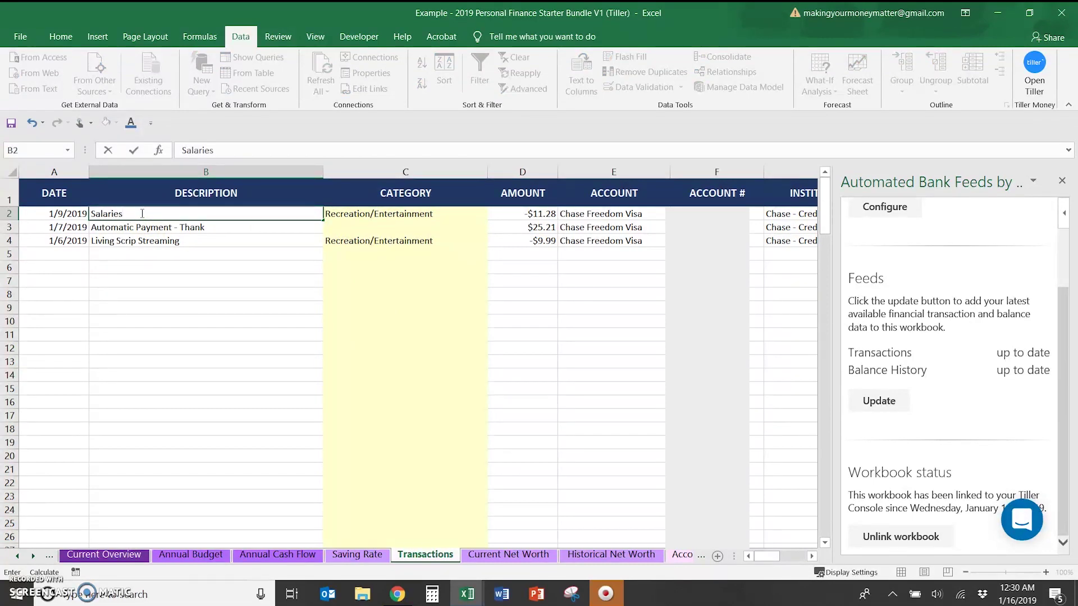
pyautogui.press('Return')
# Categorise the Salaries row in C2 as #1 - Gross Salaries & Wages.
pyautogui.click(140, 209)
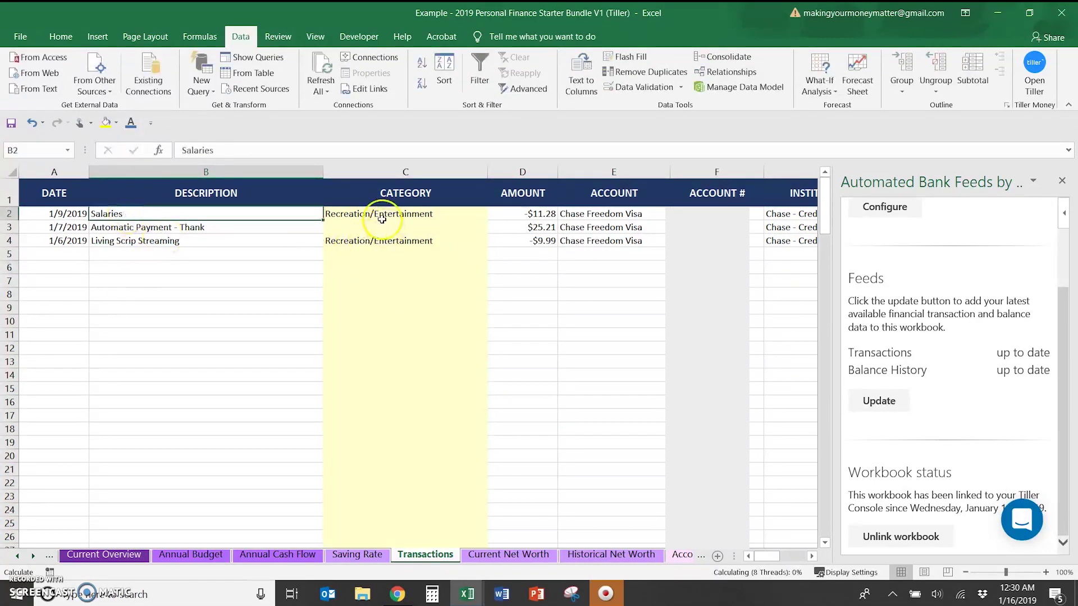
pyautogui.click(415, 220)
pyautogui.click(493, 214)
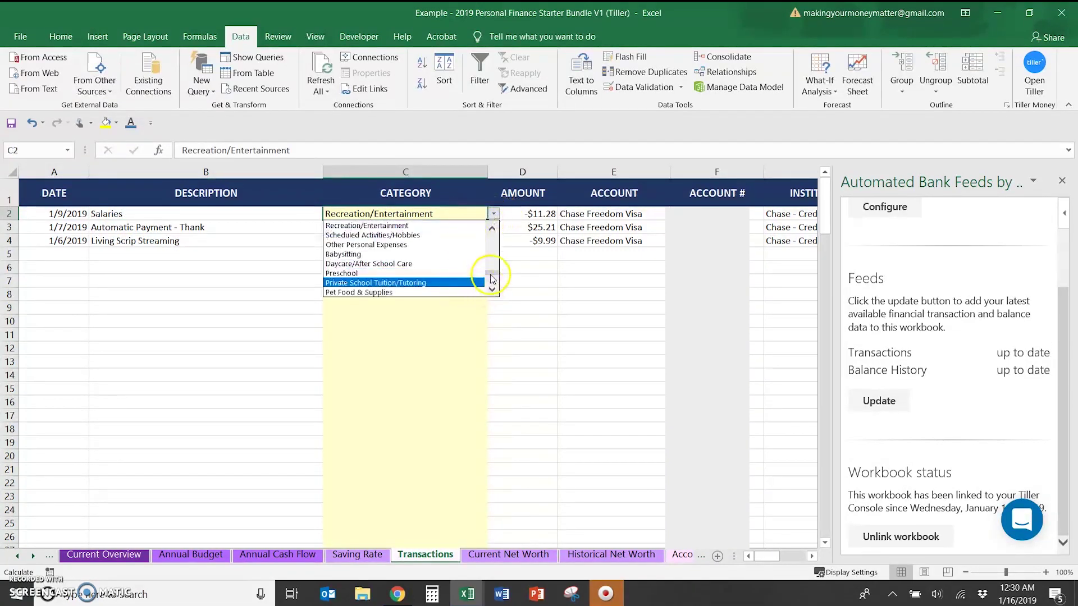
pyautogui.click(492, 252)
pyautogui.click(491, 253)
pyautogui.click(368, 225)
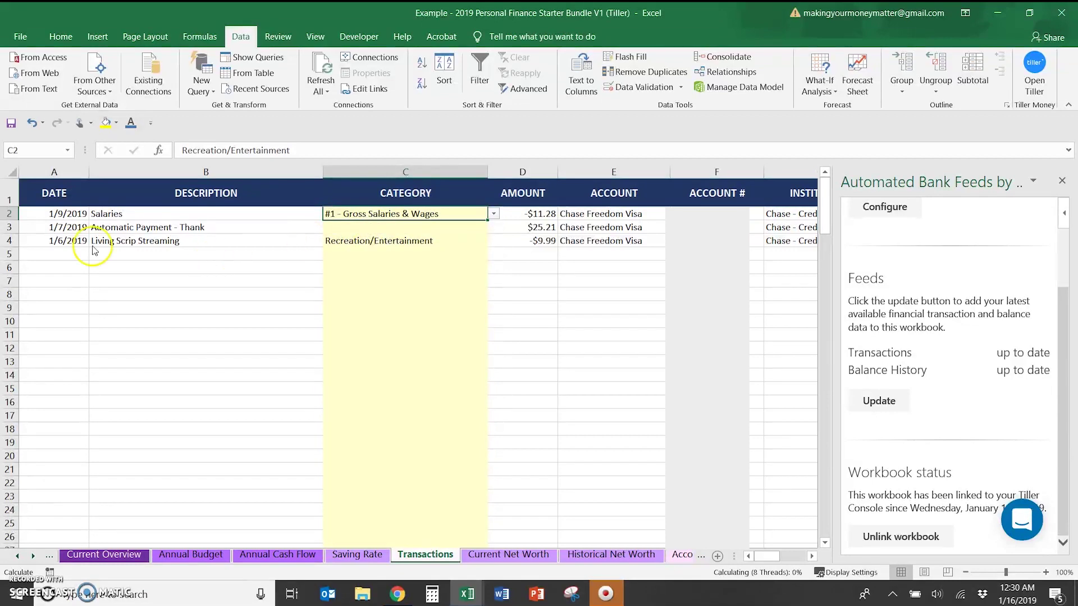
# Insert blank rows at row 3, above the 1/7 payment.
pyautogui.rightClick(9, 226)
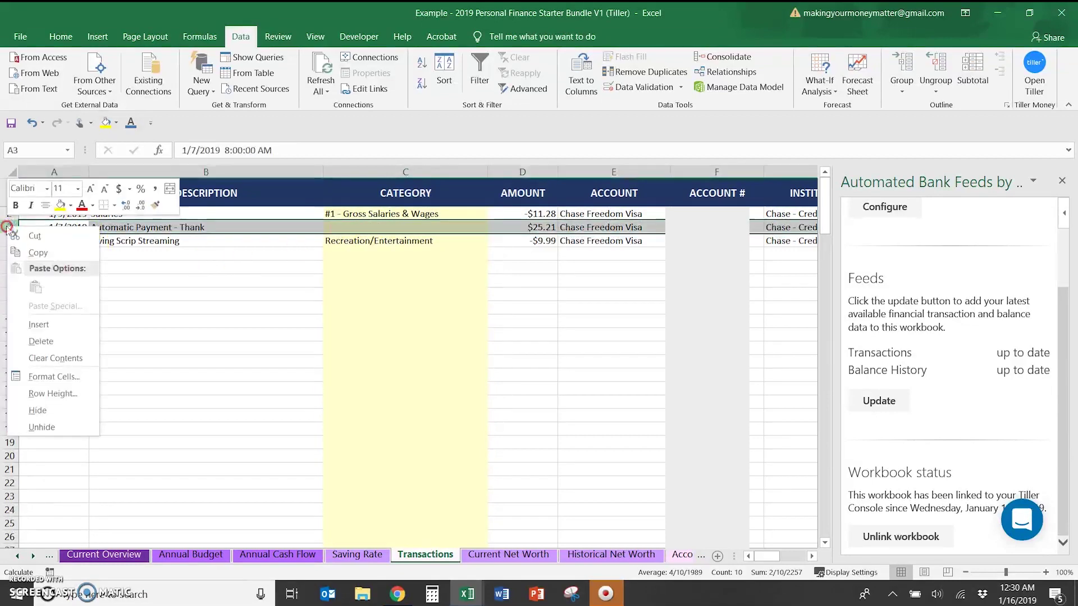
pyautogui.click(50, 325)
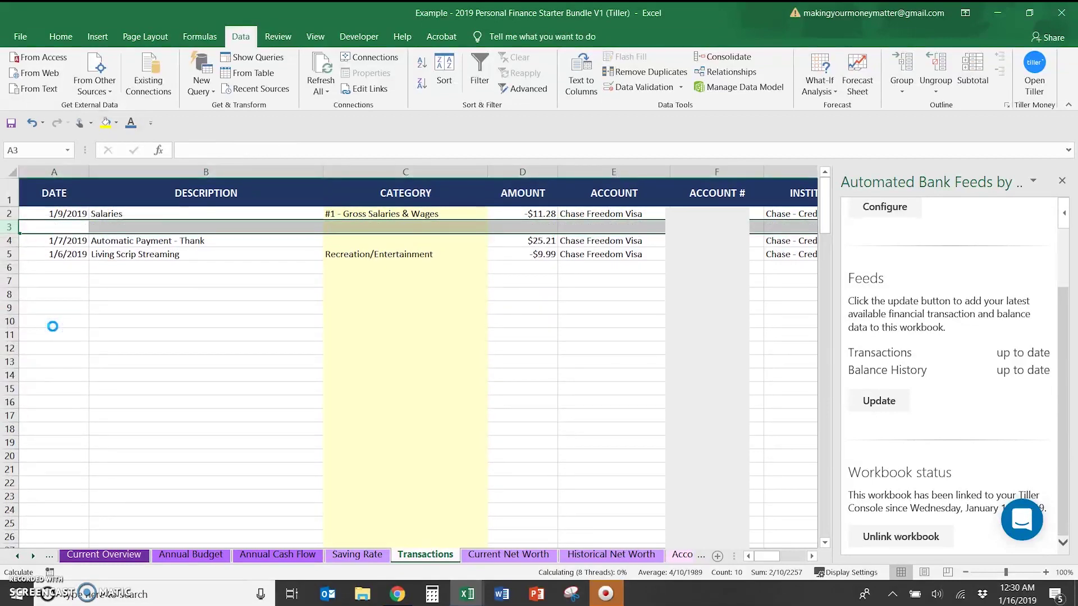
pyautogui.press('F4')
pyautogui.press('F4')
pyautogui.press('F4')
pyautogui.press('F4')
pyautogui.press('F4')
pyautogui.press('F4')
pyautogui.press('F4')
pyautogui.press('F4')
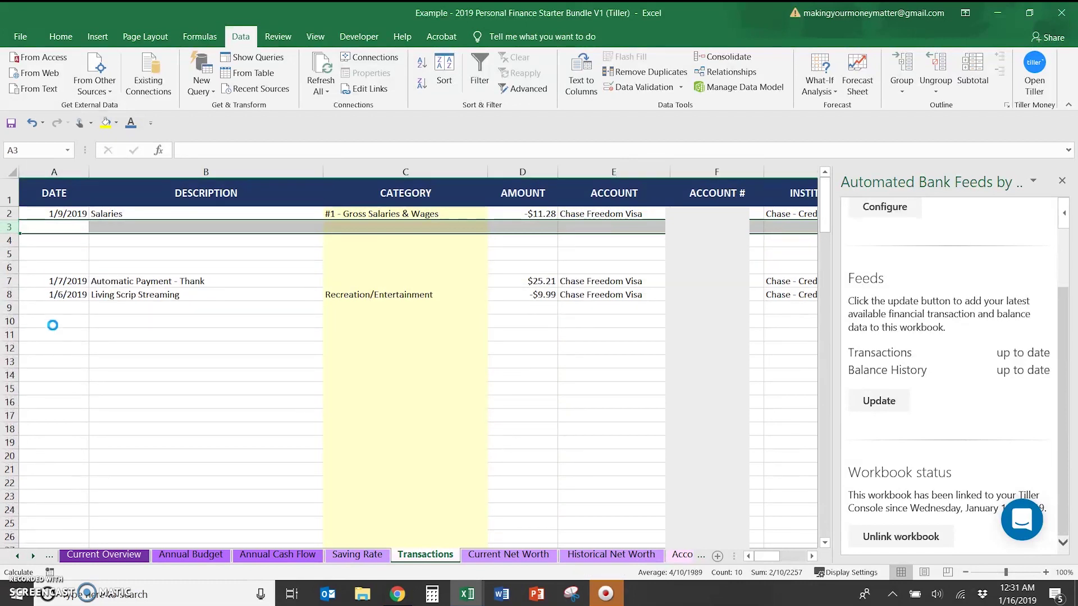
pyautogui.click(204, 276)
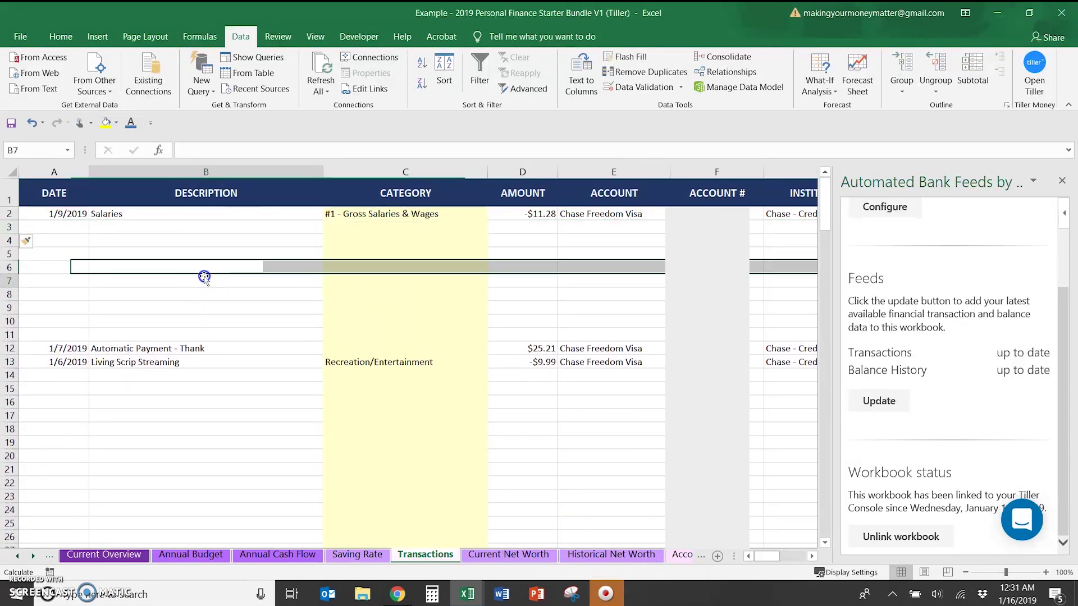
# Enter 3594 as the Salaries amount in D2.
pyautogui.click(536, 213)
pyautogui.write('3594')
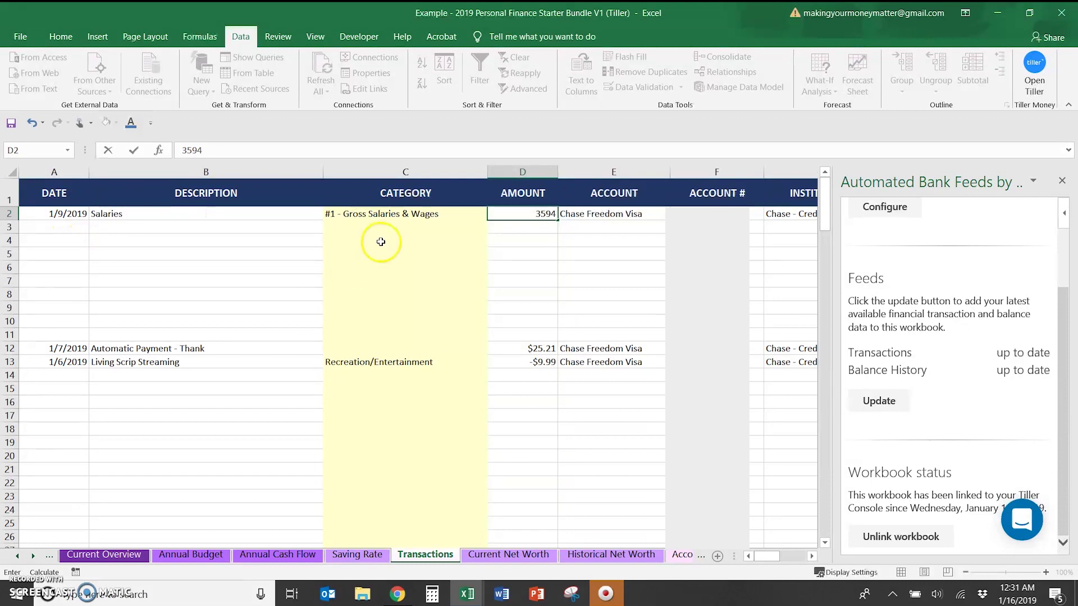
pyautogui.click(390, 228)
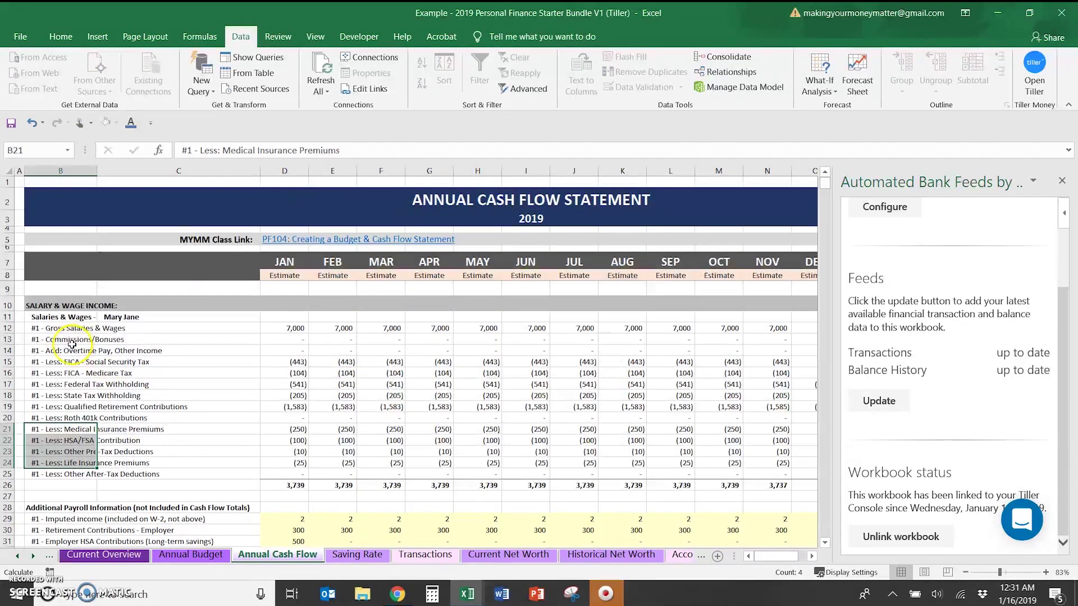
# Copy the five tax and retirement deduction labels from Annual Cash Flow into Transactions C3:C7.
pyautogui.moveTo(67, 359); pyautogui.dragTo(66, 404)
pyautogui.hotkey('ctrl', 'c')
pyautogui.click(425, 554)
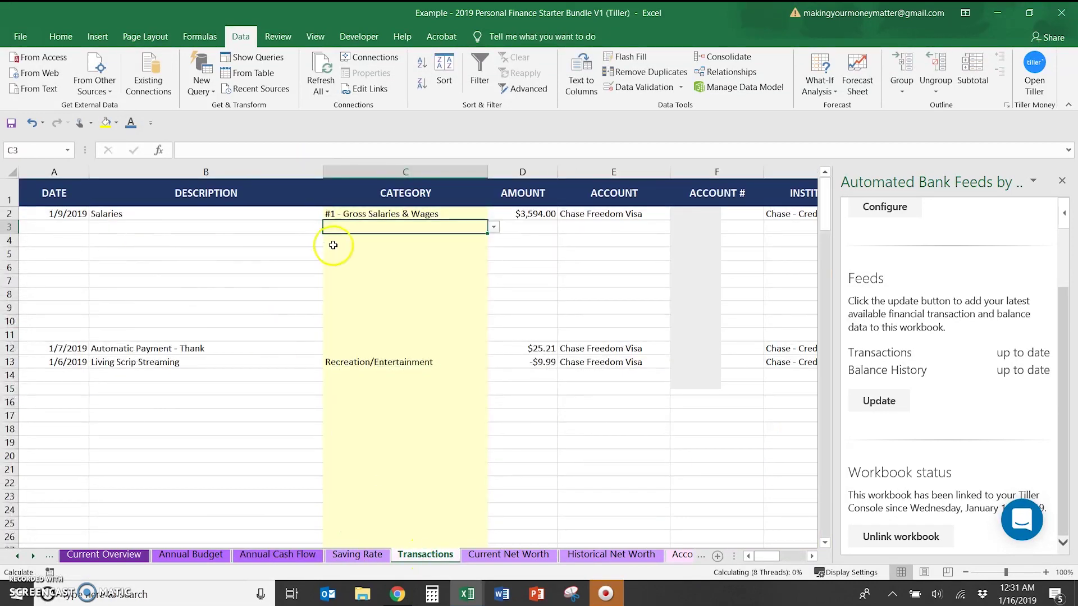
pyautogui.hotkey('ctrl', 'v')
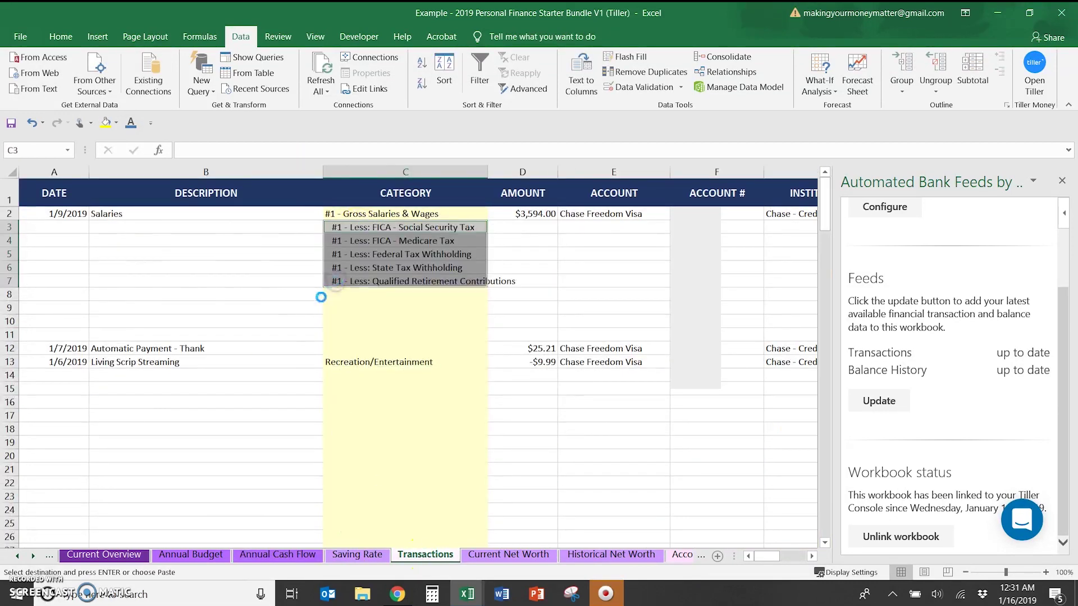
# Copy the four insurance and other deduction labels into C8:C11 and select all nine.
pyautogui.click(270, 551)
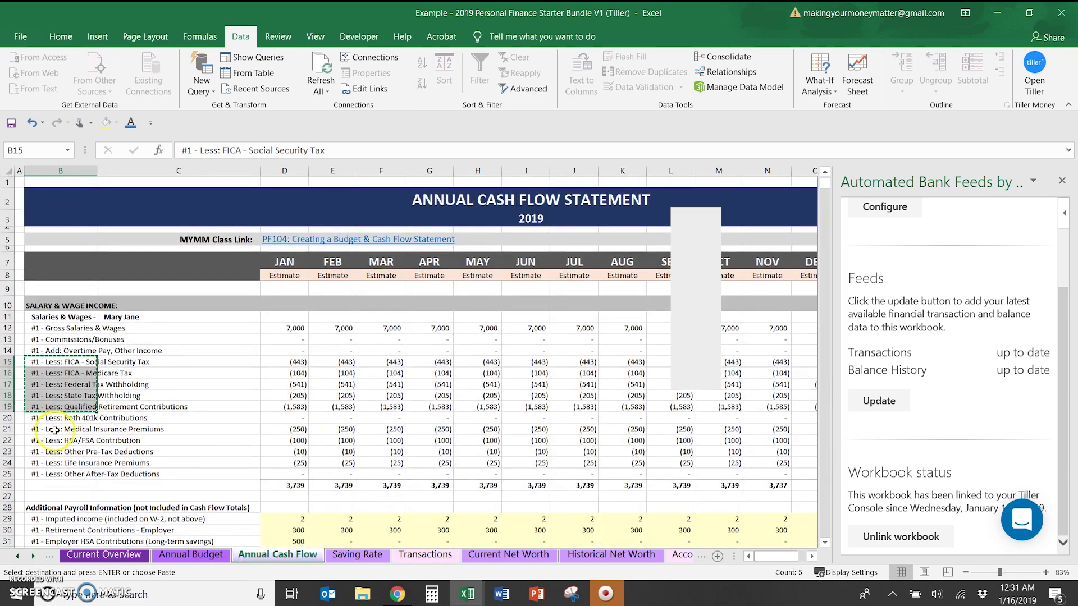
pyautogui.moveTo(55, 430); pyautogui.dragTo(64, 461)
pyautogui.hotkey('ctrl', 'c')
pyautogui.click(425, 554)
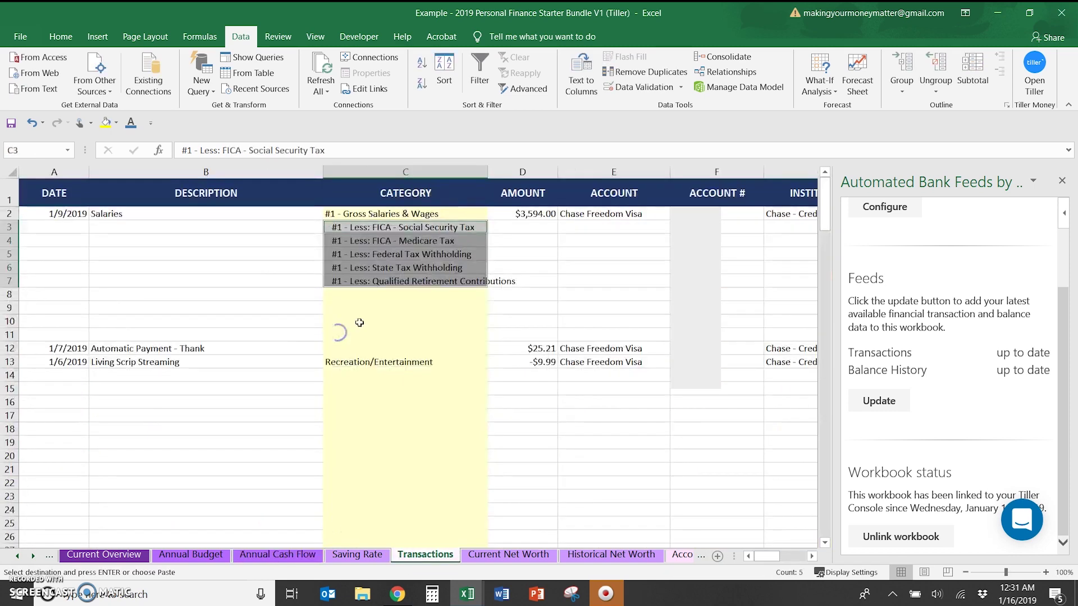
pyautogui.click(359, 294)
pyautogui.hotkey('ctrl', 'v')
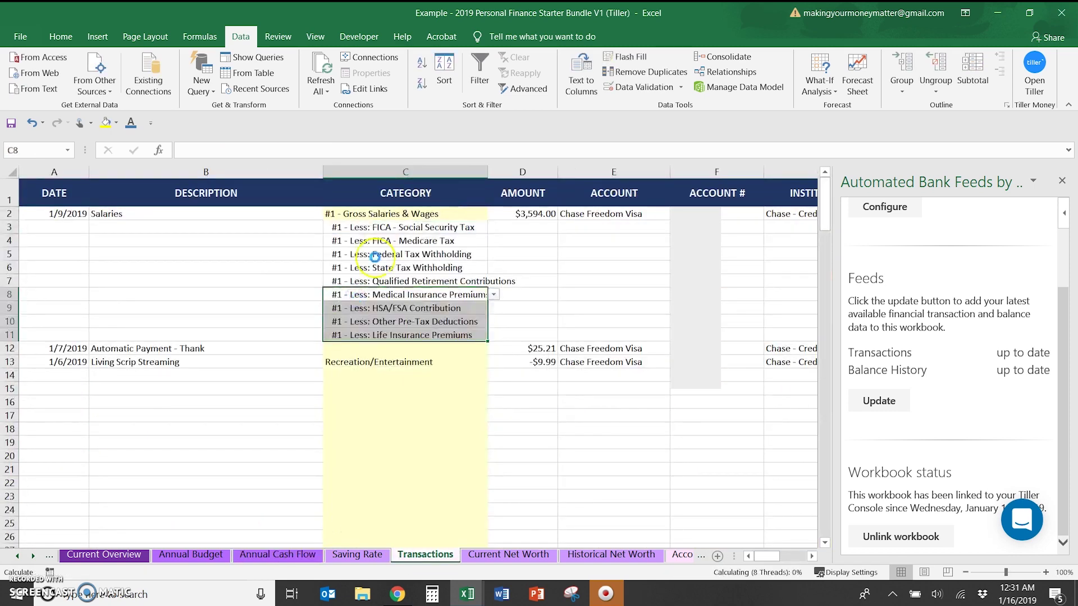
pyautogui.moveTo(371, 221); pyautogui.dragTo(386, 334)
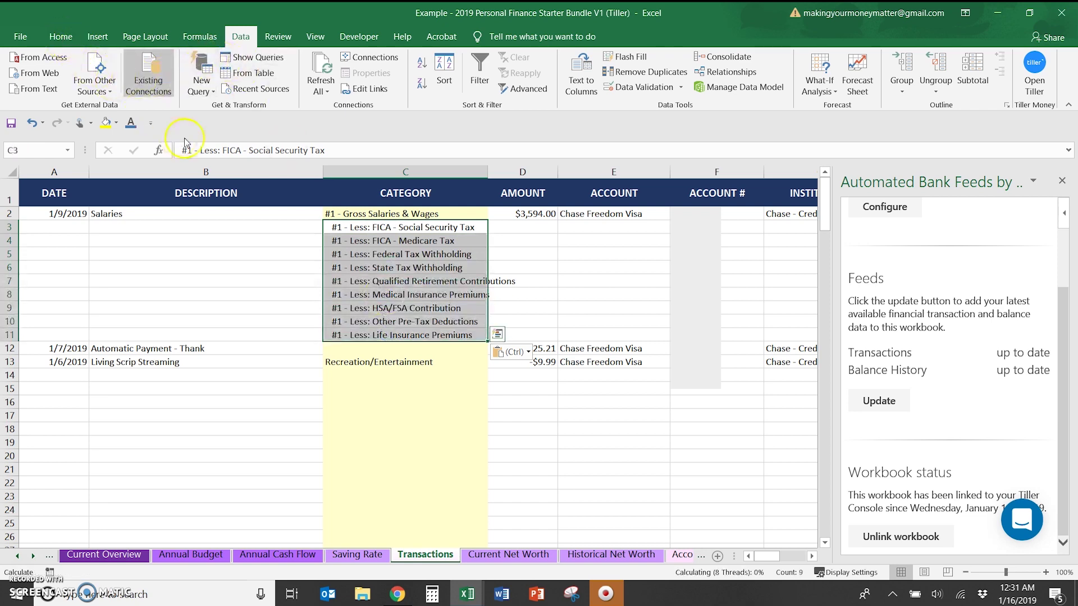
# Give C3:C11 a light yellow fill and enter the 7,000 gross salary in D2.
pyautogui.click(61, 36)
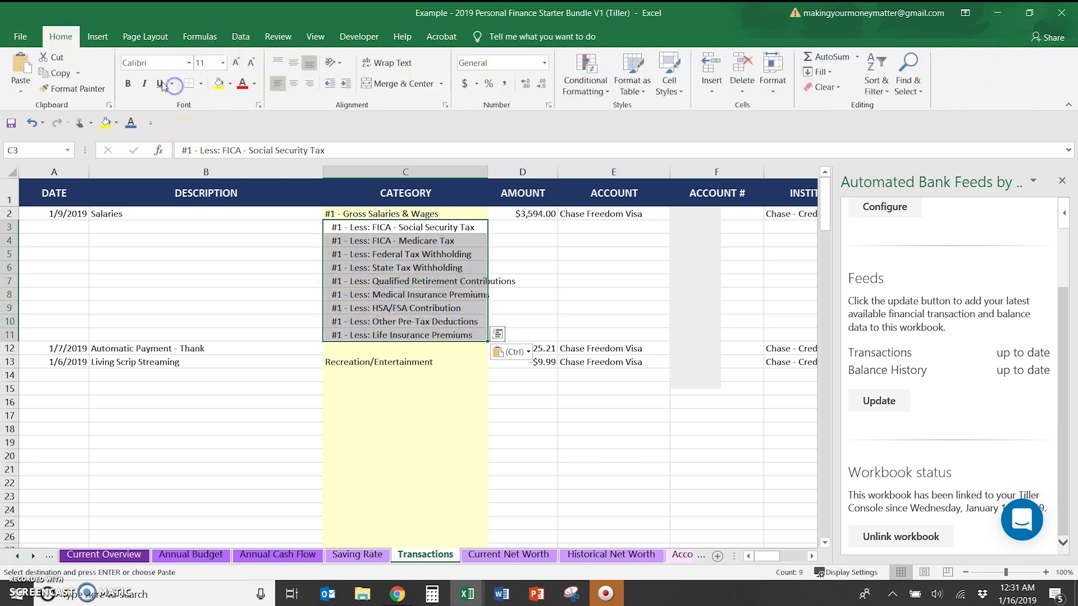
pyautogui.click(229, 83)
pyautogui.click(218, 215)
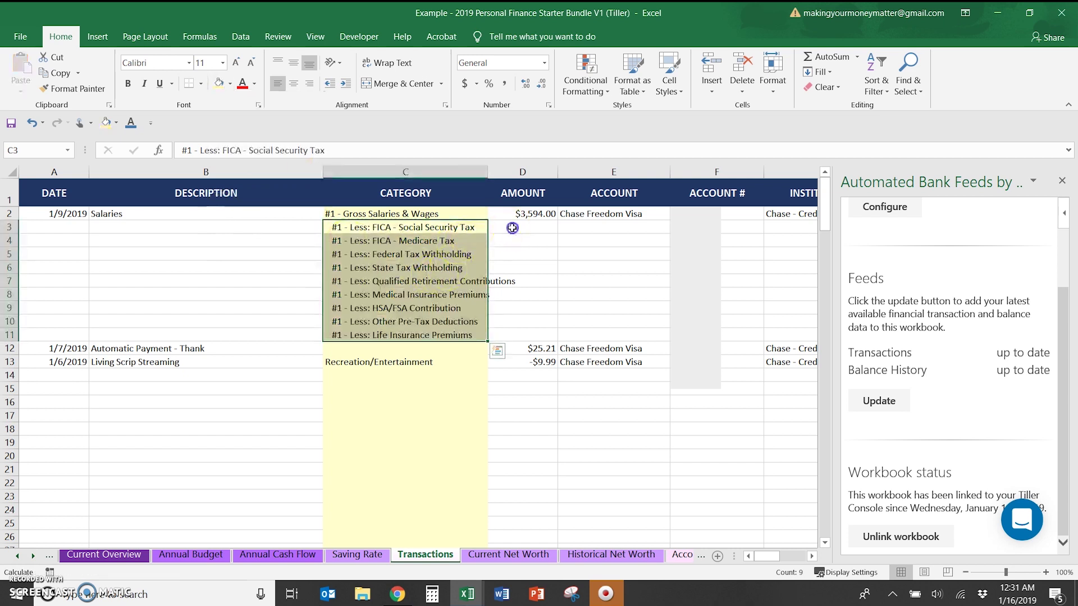
pyautogui.click(527, 229)
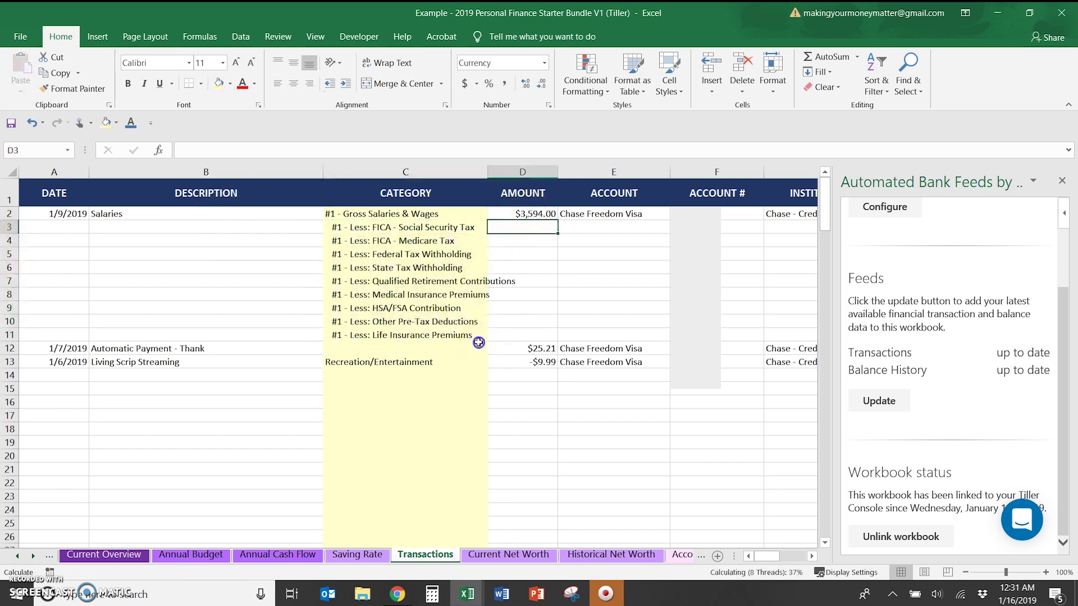
pyautogui.press('Up')
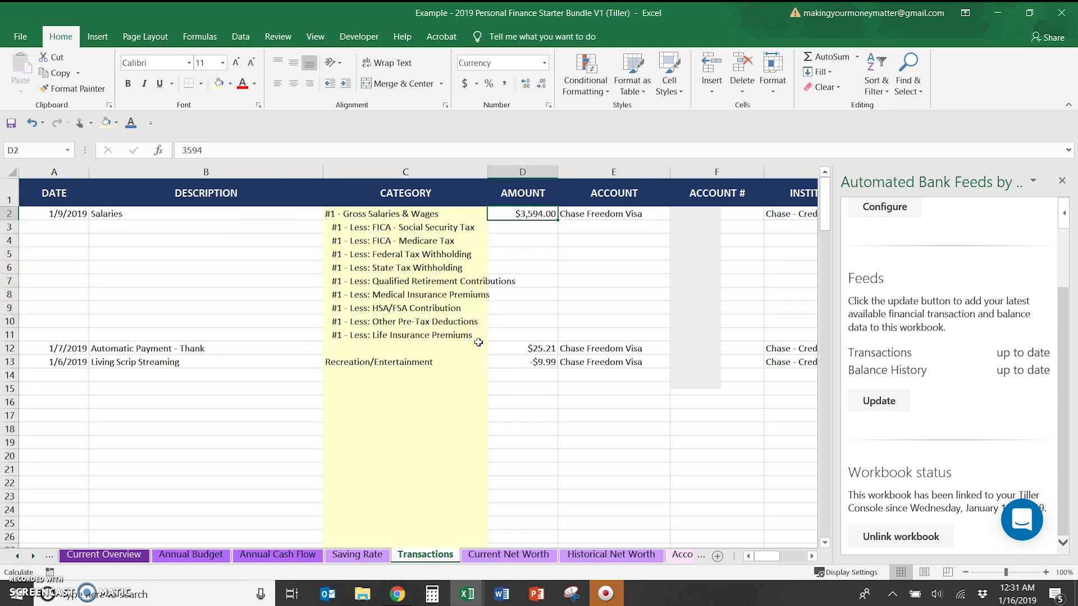
pyautogui.write('7,')
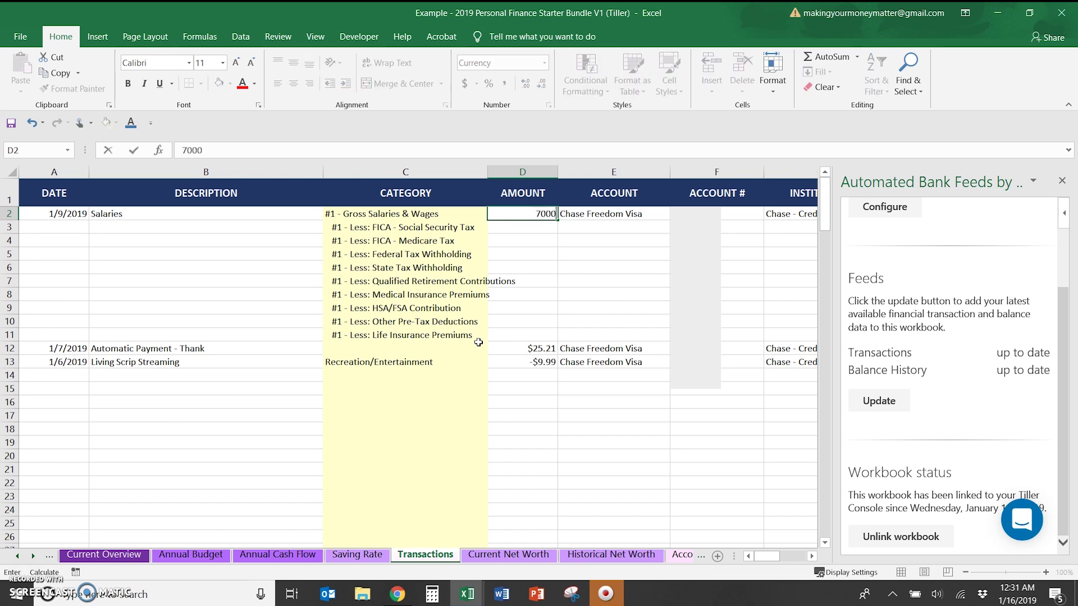
pyautogui.write('000')
pyautogui.press('Return')
# Enter the tax and retirement deductions -443, -104, -541, -350 and -1,583 in D3:D7.
pyautogui.write('-443')
pyautogui.press('Return')
pyautogui.write('-$10')
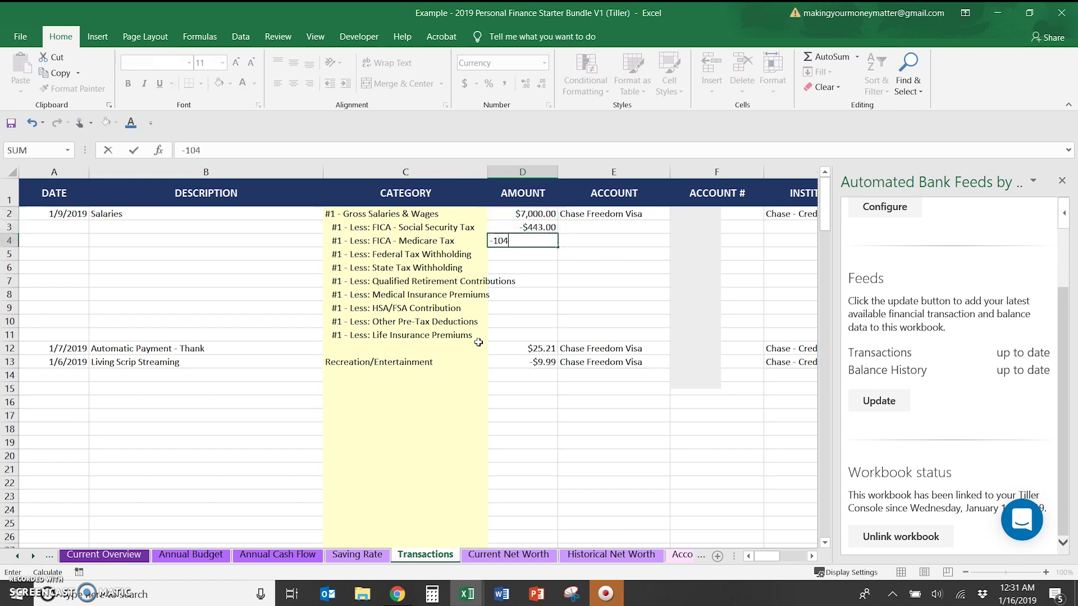
pyautogui.write('4')
pyautogui.press('Return')
pyautogui.write('-$541')
pyautogui.press('Return')
pyautogui.write('-350')
pyautogui.press('Return')
pyautogui.write('-$1,5')
pyautogui.write('83')
pyautogui.press('Return')
# Enter the remaining deductions -250, -100, -10 and -25, then confirm the $3,594 net total.
pyautogui.write('-250')
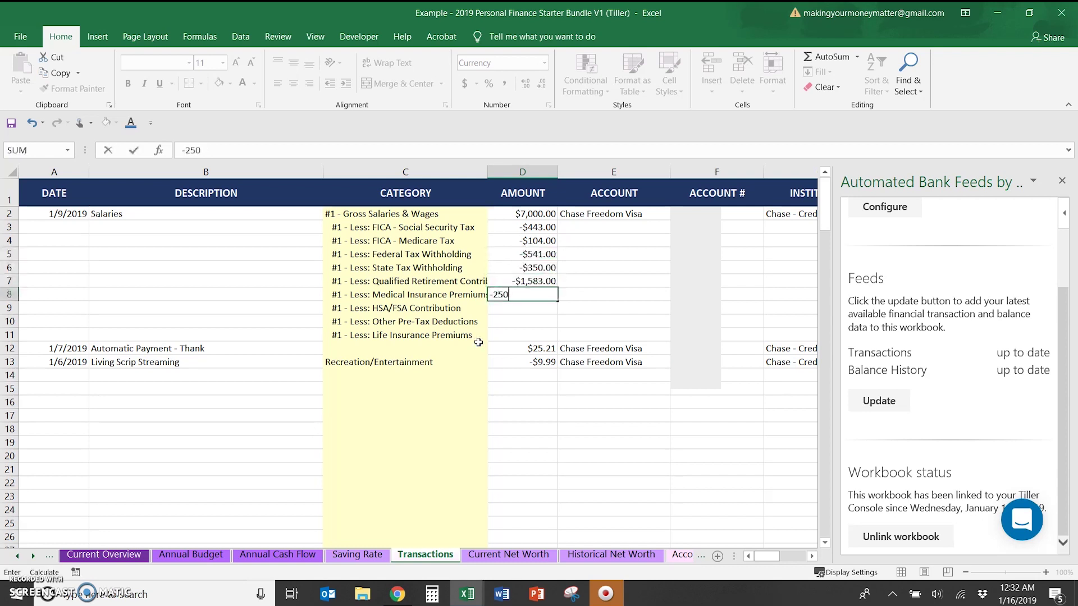
pyautogui.press('Return')
pyautogui.write('-100')
pyautogui.press('Return')
pyautogui.write('-10')
pyautogui.press('Return')
pyautogui.write('-25')
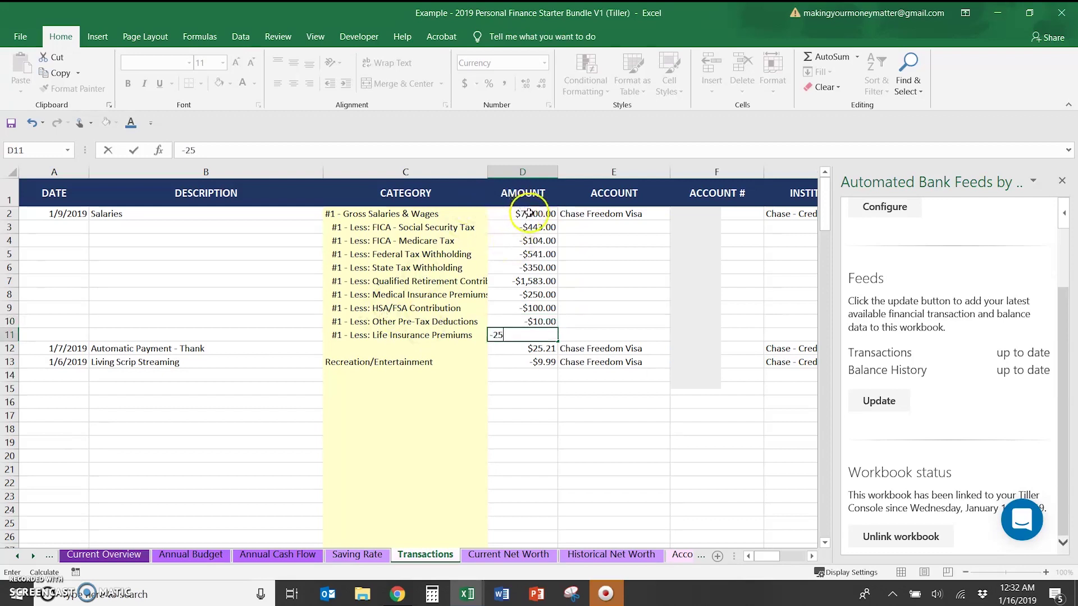
pyautogui.moveTo(530, 213); pyautogui.dragTo(540, 337)
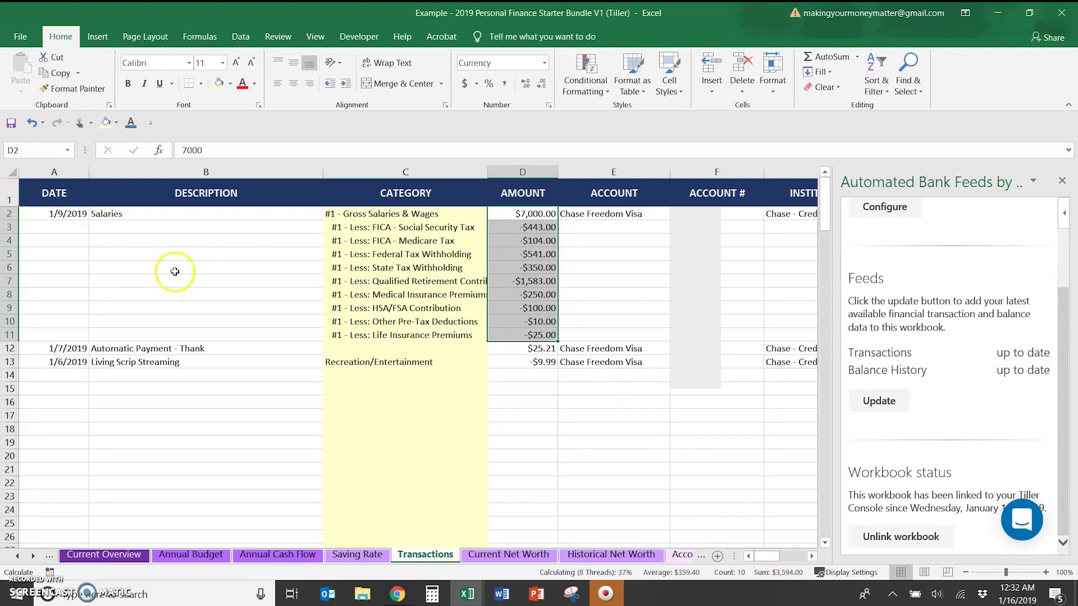
pyautogui.click(216, 281)
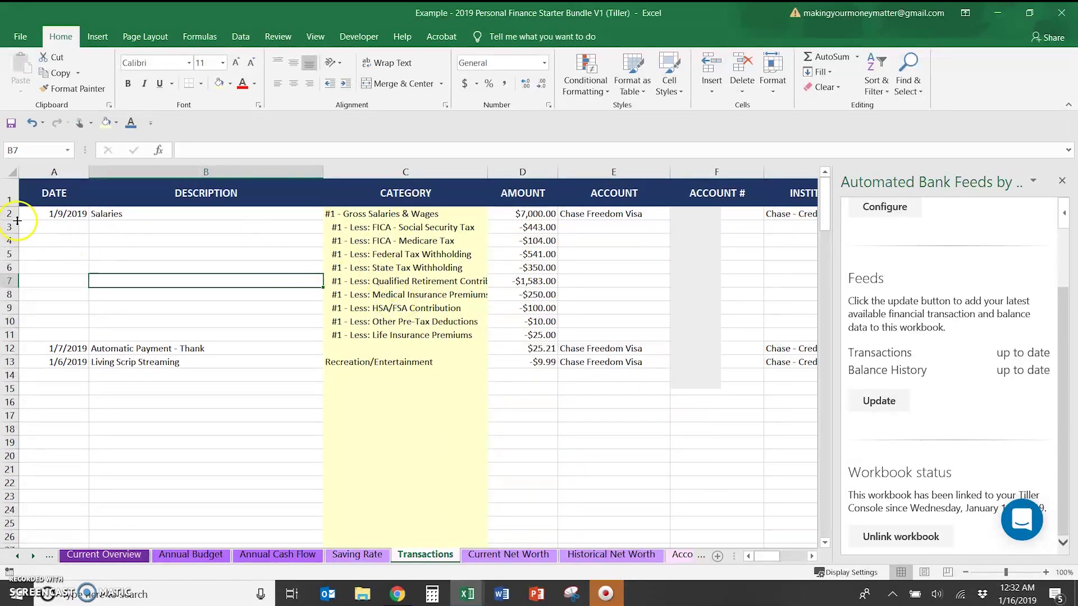
# Copy row 2's 1/9/2019 date and Salaries description into A3:B11.
pyautogui.moveTo(67, 214); pyautogui.dragTo(133, 213)
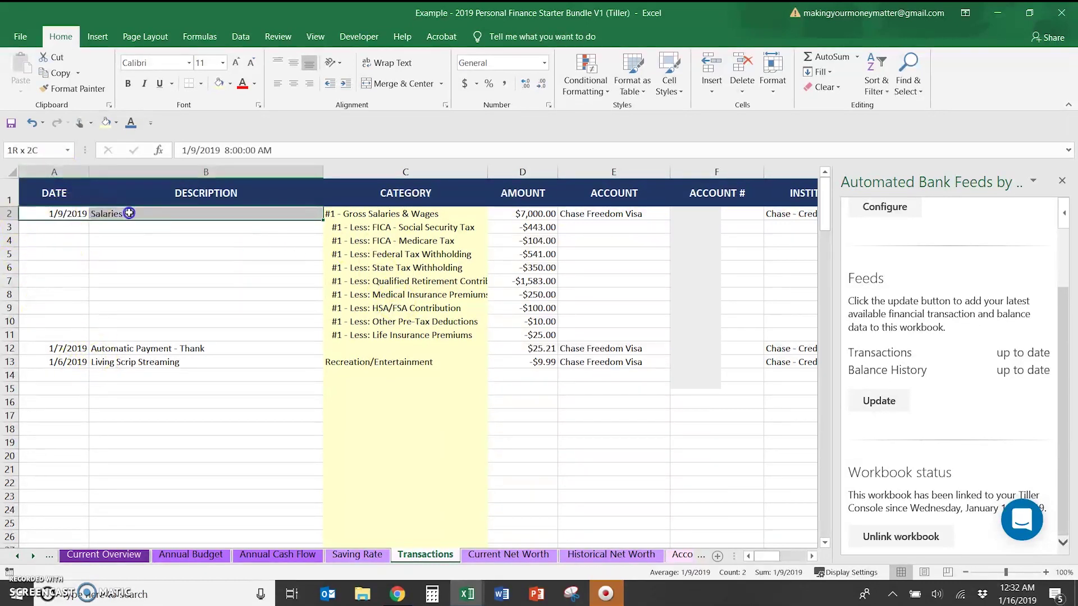
pyautogui.hotkey('ctrl', 'c')
pyautogui.moveTo(68, 207); pyautogui.dragTo(78, 259)
pyautogui.moveTo(74, 215); pyautogui.dragTo(69, 331)
pyautogui.hotkey('ctrl', 'v')
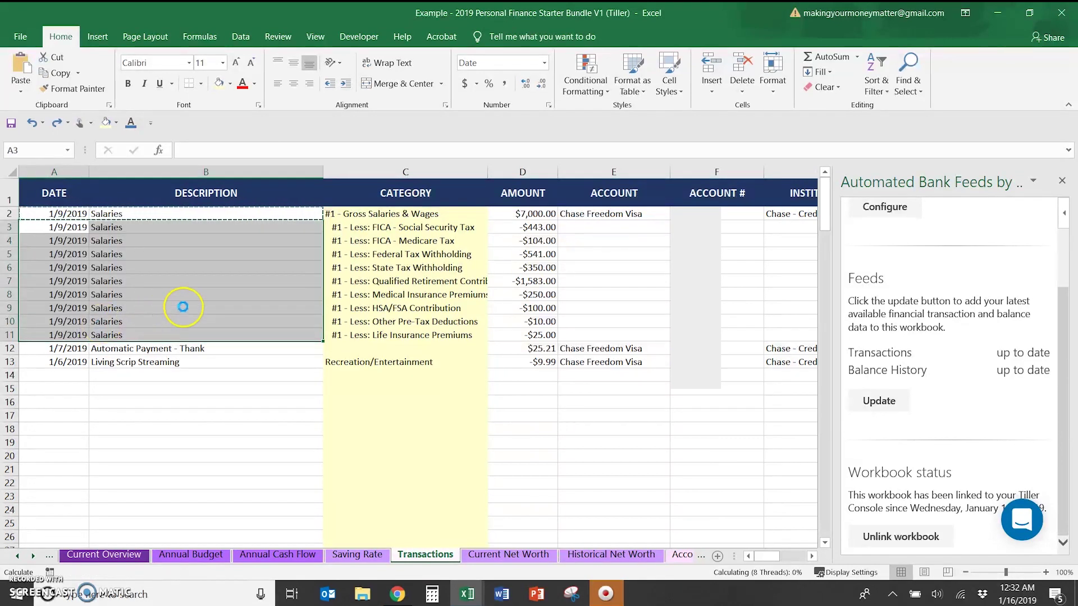
pyautogui.click(179, 308)
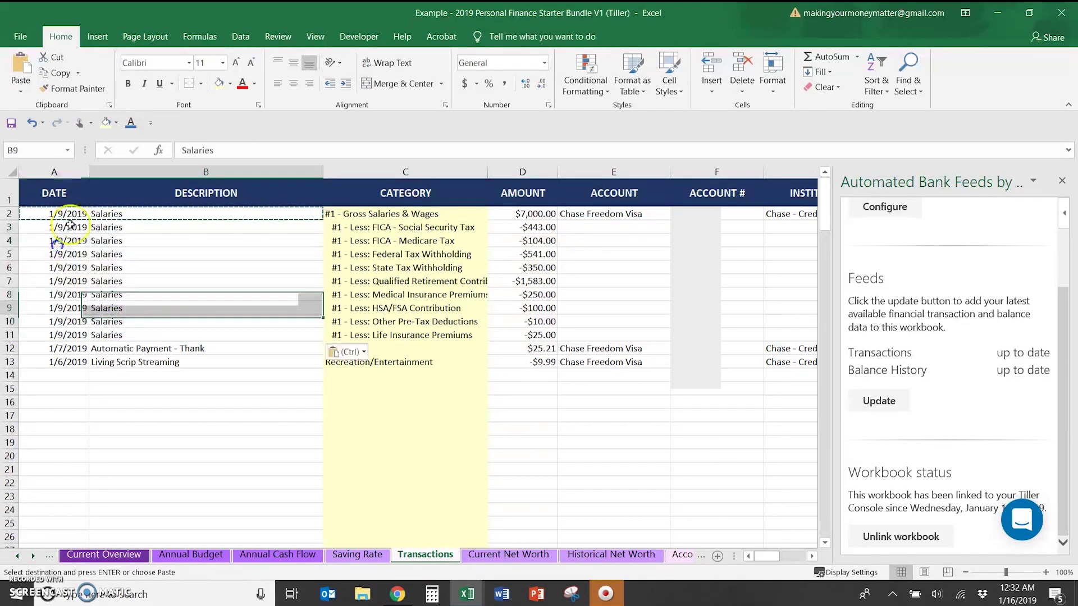
pyautogui.click(614, 254)
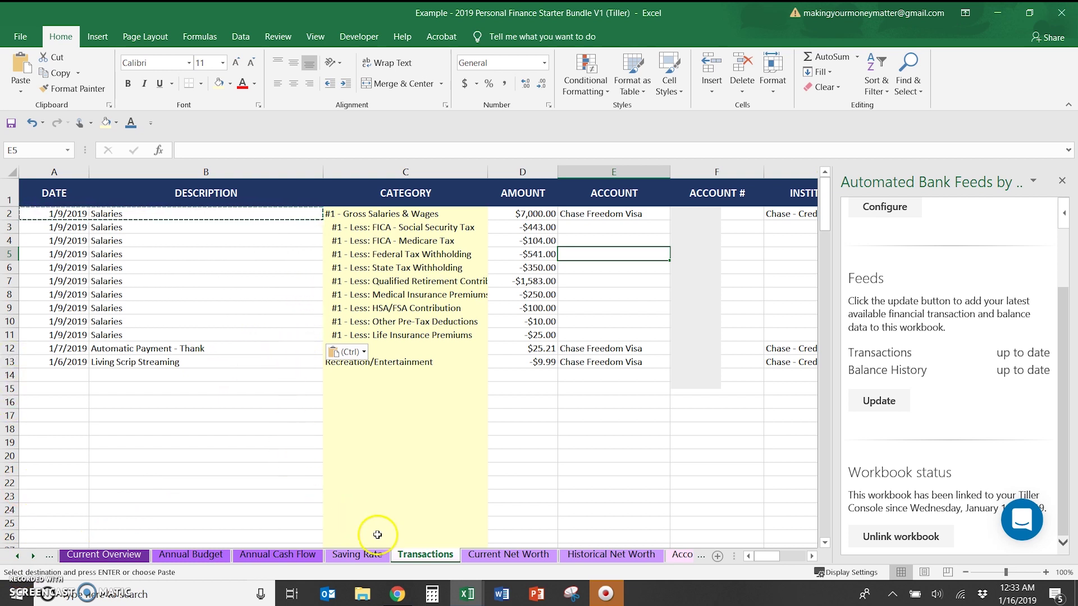
pyautogui.click(286, 557)
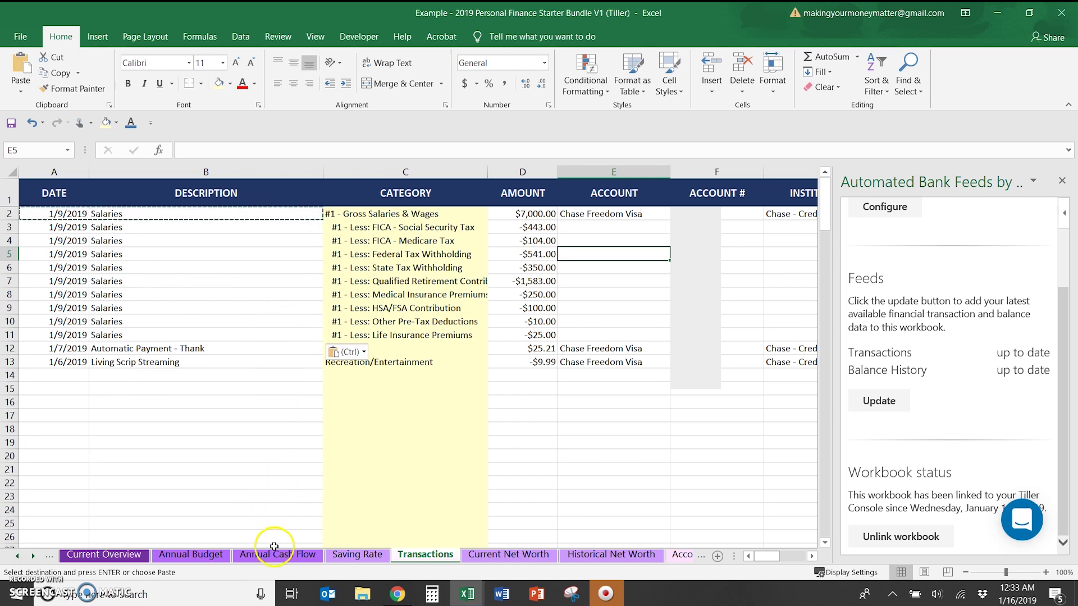
# Set January's column to Actual and check its salary rows total 3,594.
pyautogui.click(289, 275)
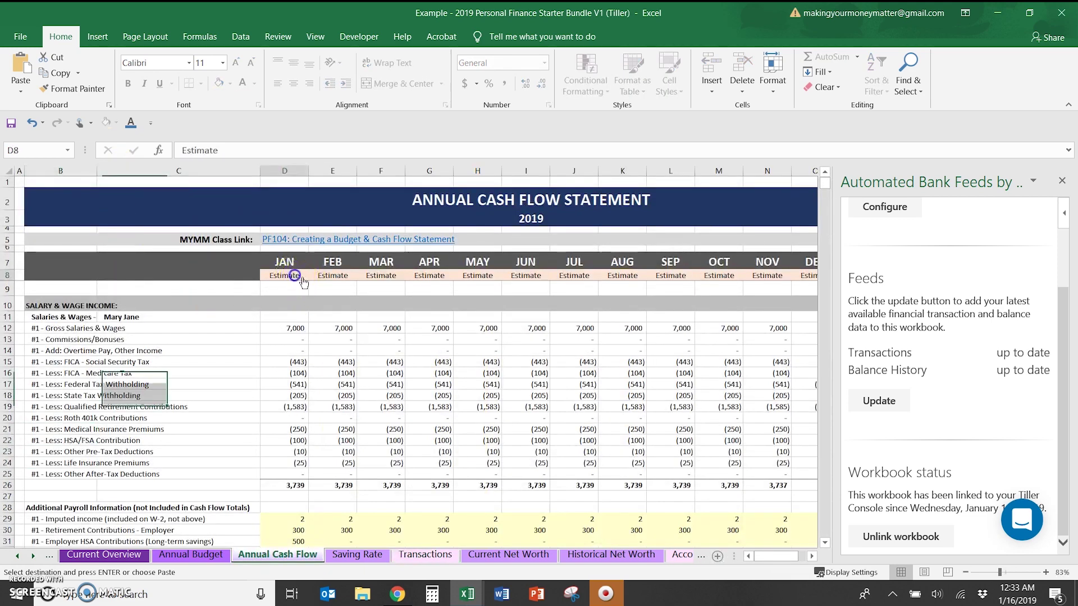
pyautogui.click(313, 275)
pyautogui.click(274, 285)
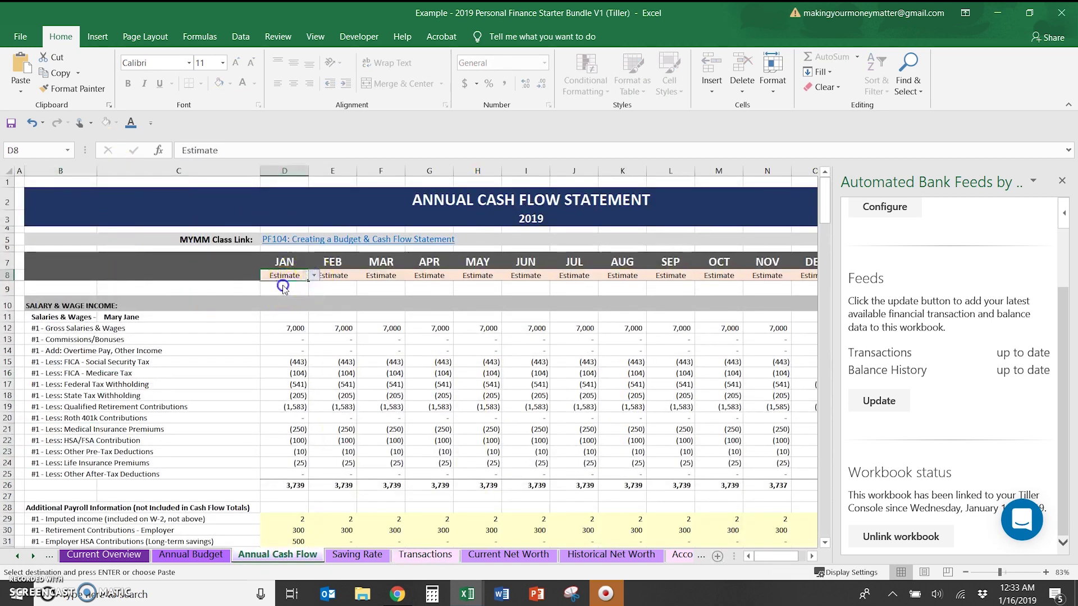
pyautogui.click(261, 418)
pyautogui.hotkey('ctrl', 'c')
pyautogui.scroll(-2, 161, 390)
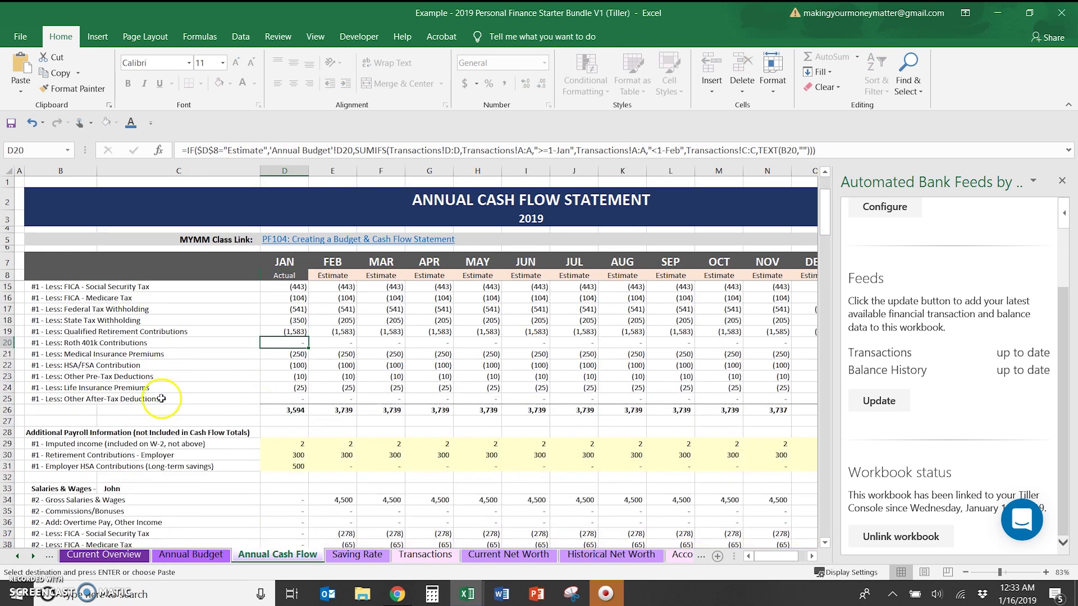
pyautogui.scroll(-4, 161, 398)
pyautogui.scroll(6, 162, 398)
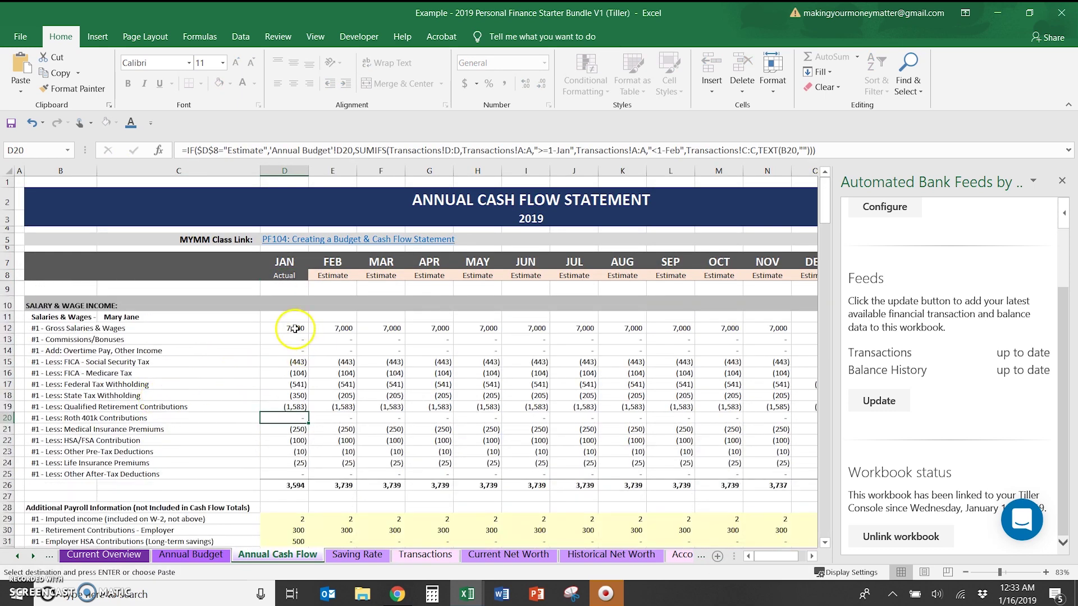
pyautogui.moveTo(295, 329); pyautogui.dragTo(286, 461)
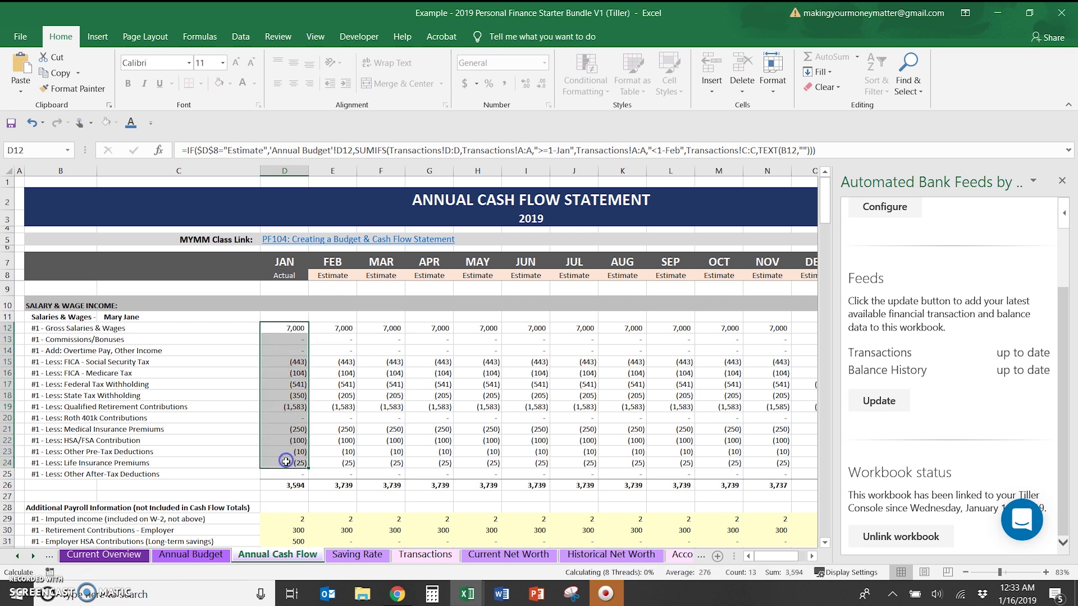
# Inspect January's Recreation/Entertainment formula, then revert the JAN setting from Actual to Estimate.
pyautogui.click(427, 554)
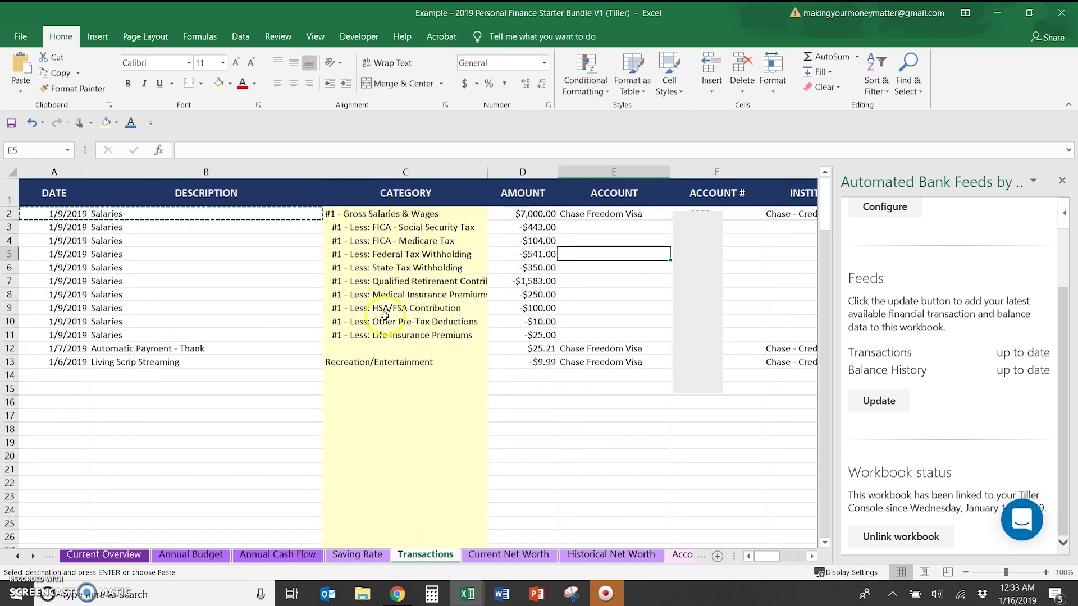
pyautogui.click(263, 554)
pyautogui.scroll(-13, 299, 411)
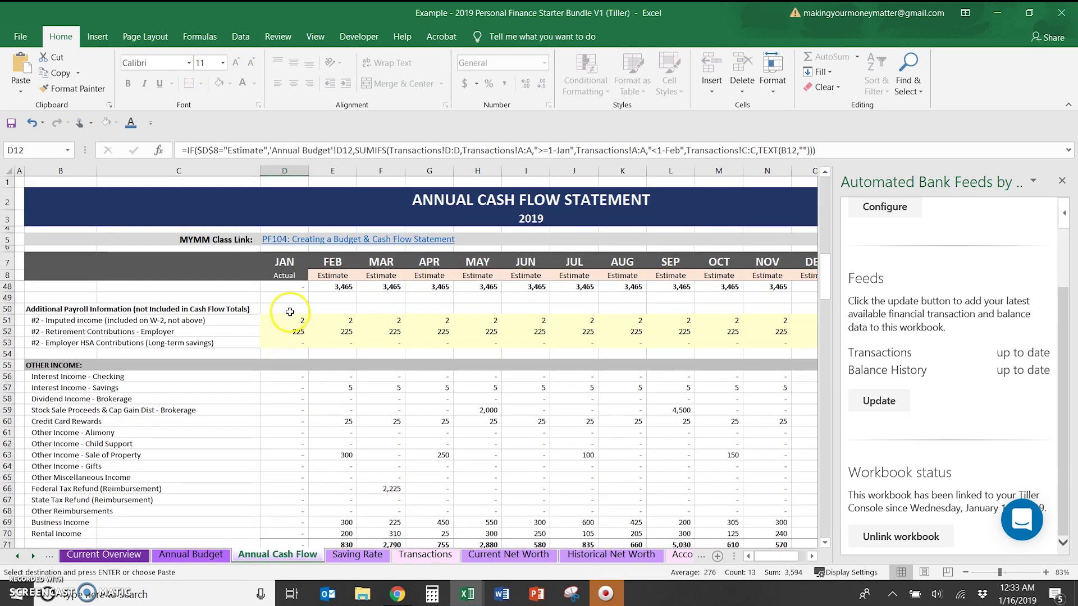
pyautogui.scroll(-2, 286, 308)
pyautogui.scroll(4, 290, 336)
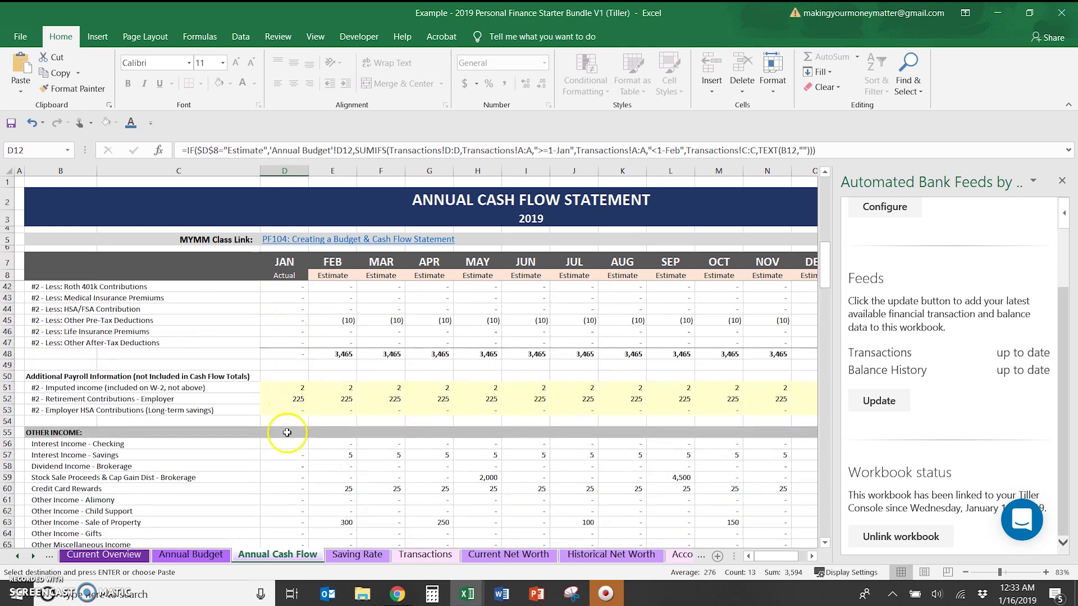
pyautogui.scroll(-12, 282, 447)
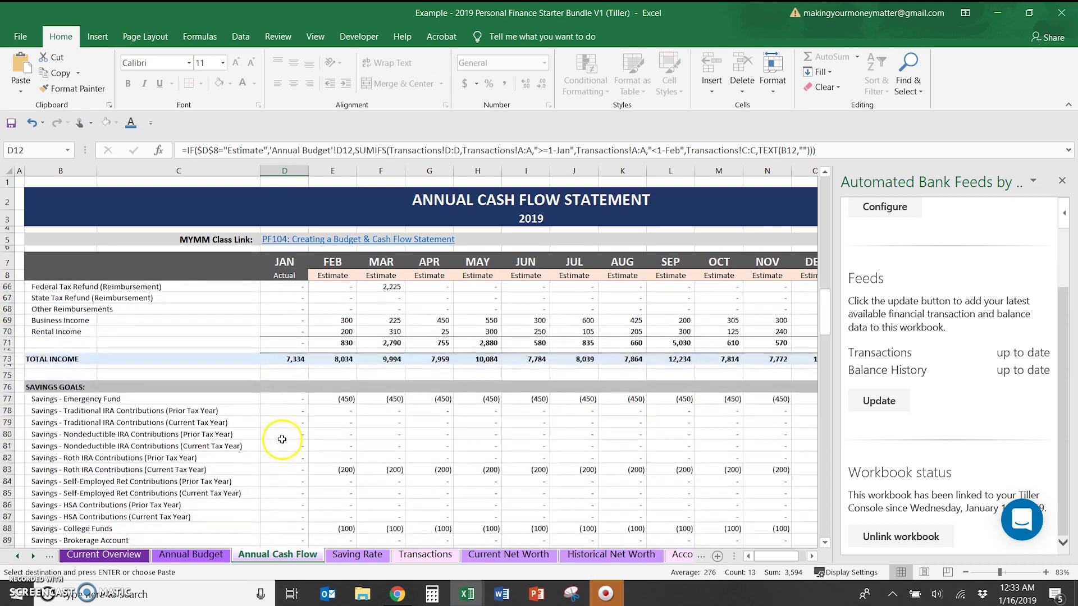
pyautogui.scroll(-6, 283, 437)
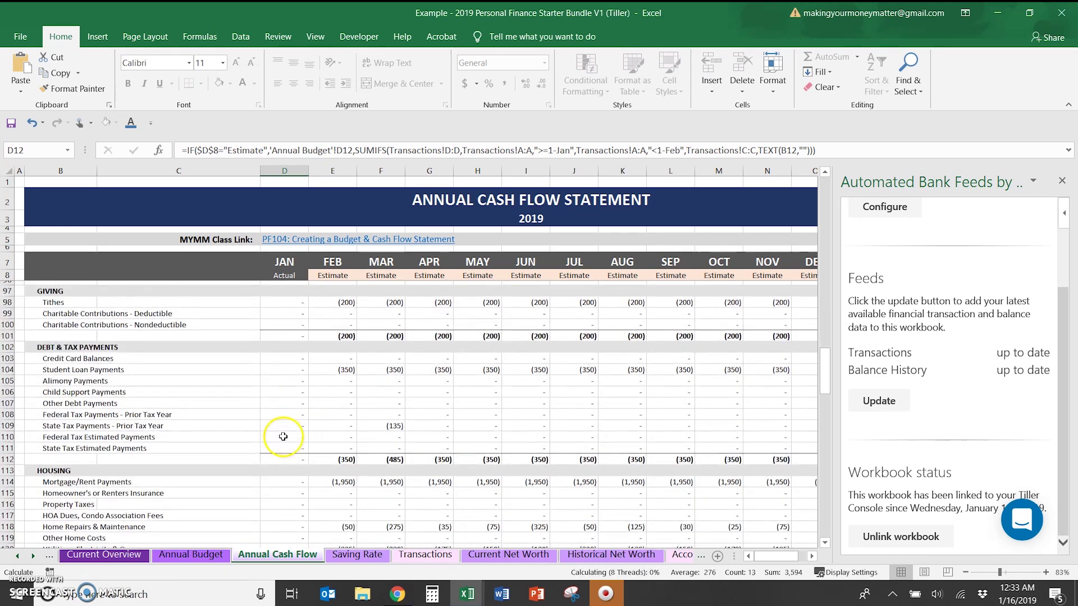
pyautogui.scroll(-15, 283, 437)
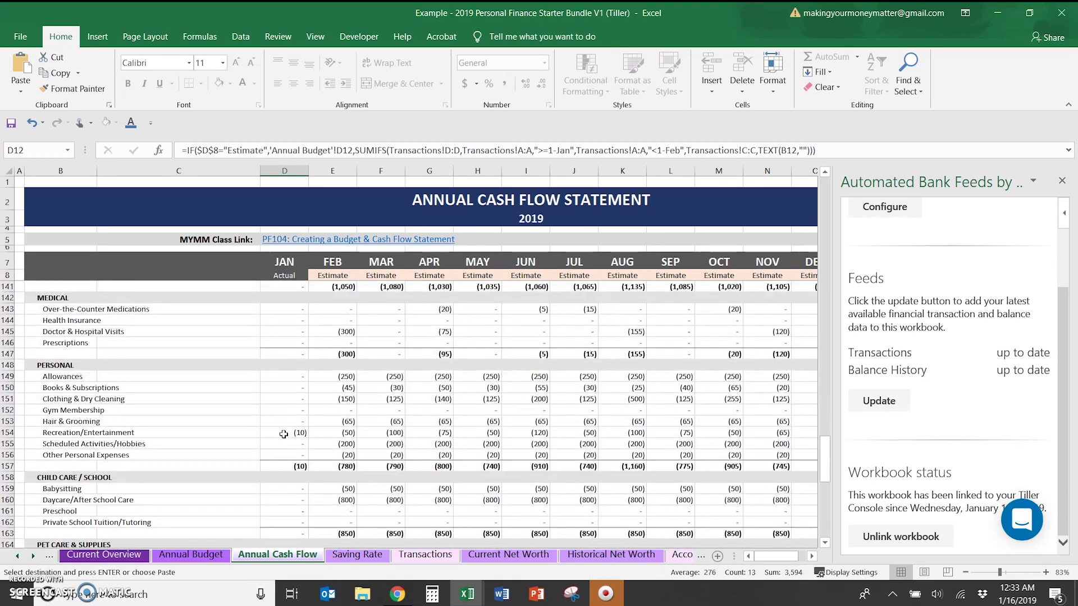
pyautogui.click(283, 433)
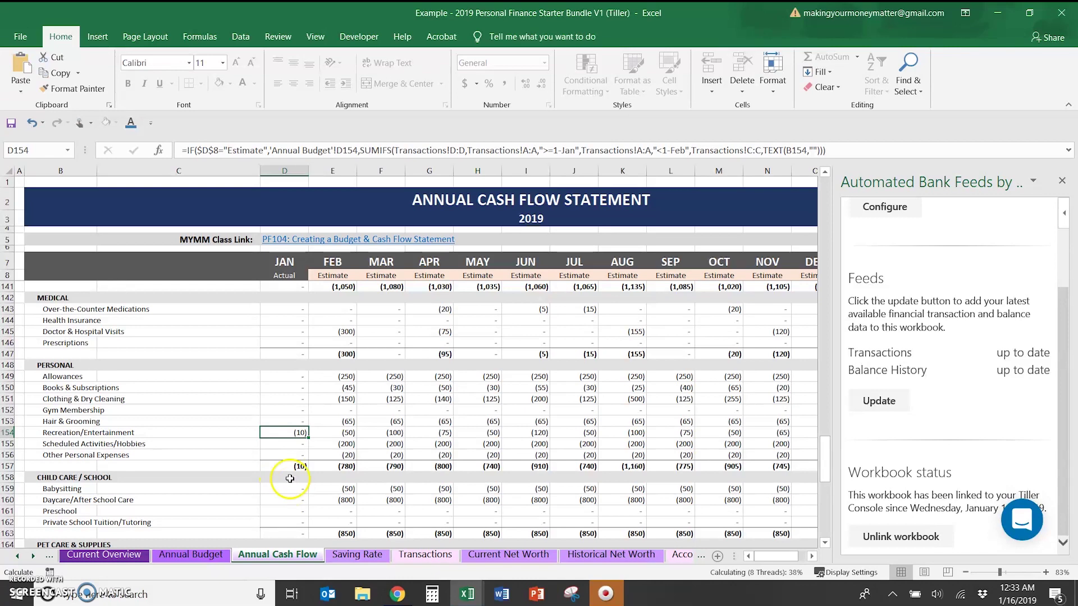
pyautogui.hotkey('ctrl', 'Up')
pyautogui.hotkey('ctrl', 'c')
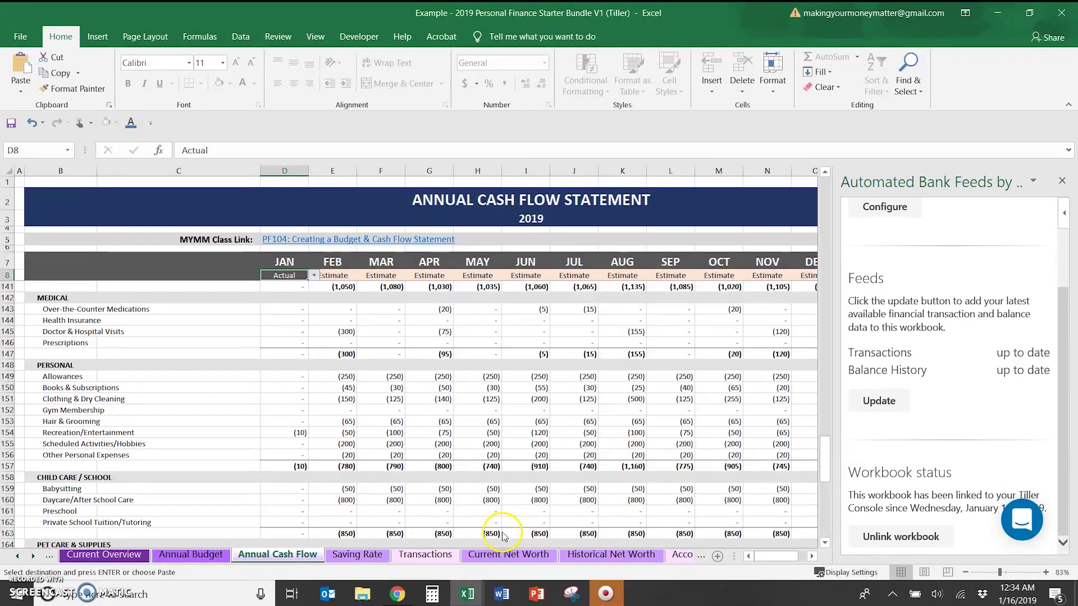
pyautogui.hotkey('ctrl', 'z')
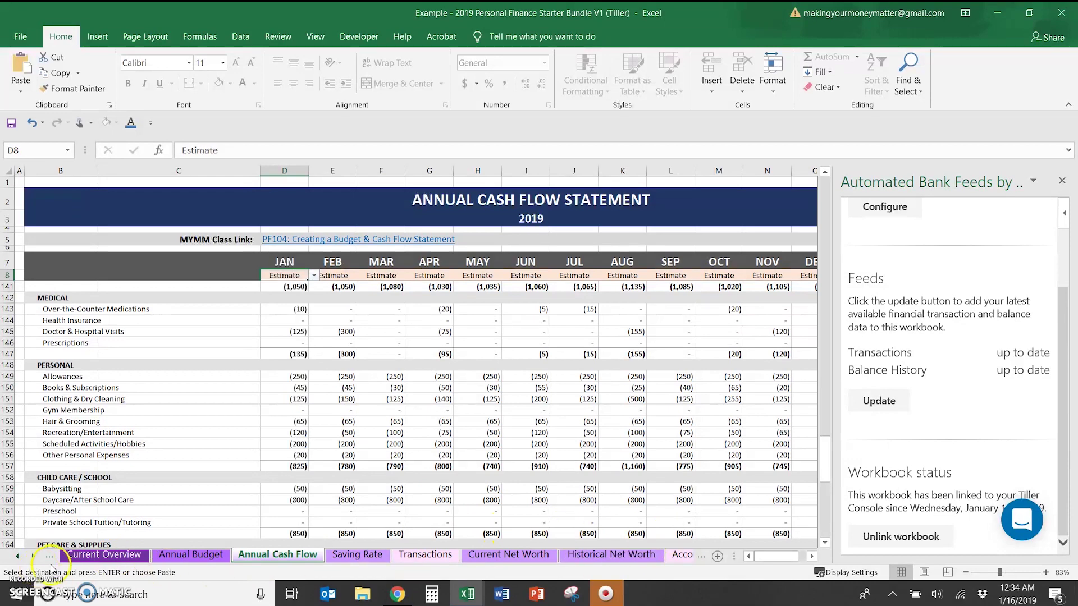
# Check a March personal figure and scroll the sheet tabs to reveal the remaining sheets.
pyautogui.click(398, 416)
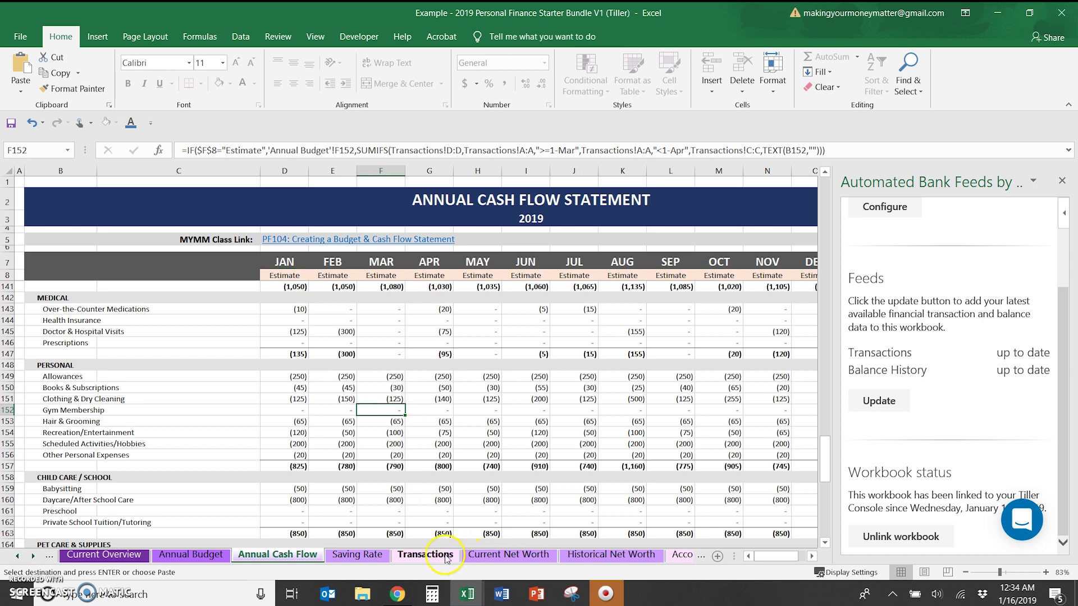
pyautogui.click(33, 556)
pyautogui.click(33, 556)
pyautogui.click(34, 557)
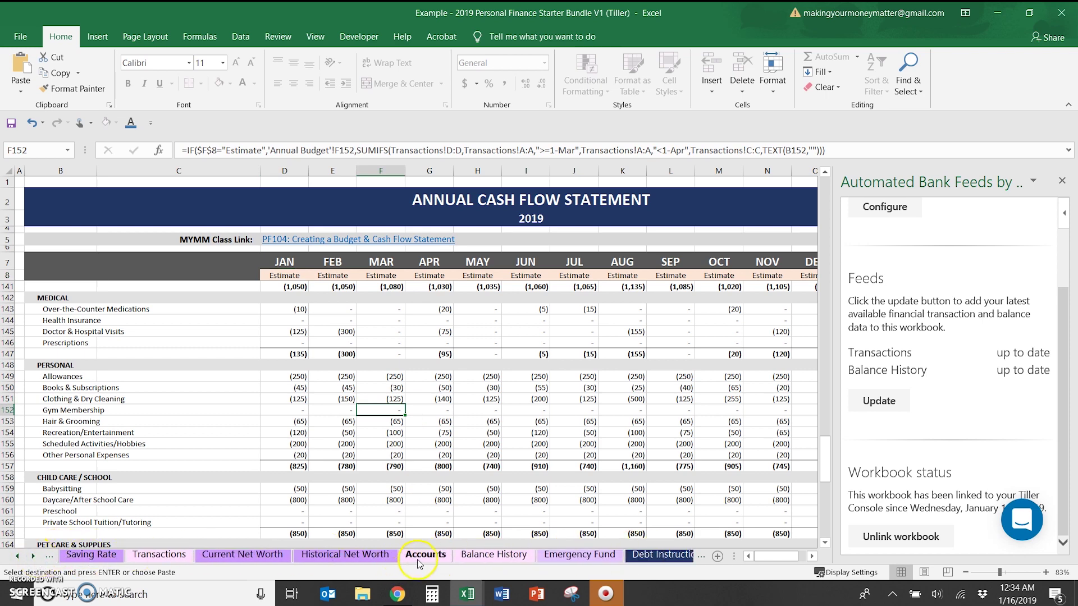
# Delete the older balance rows below row 9 on the Balance History sheet.
pyautogui.click(502, 554)
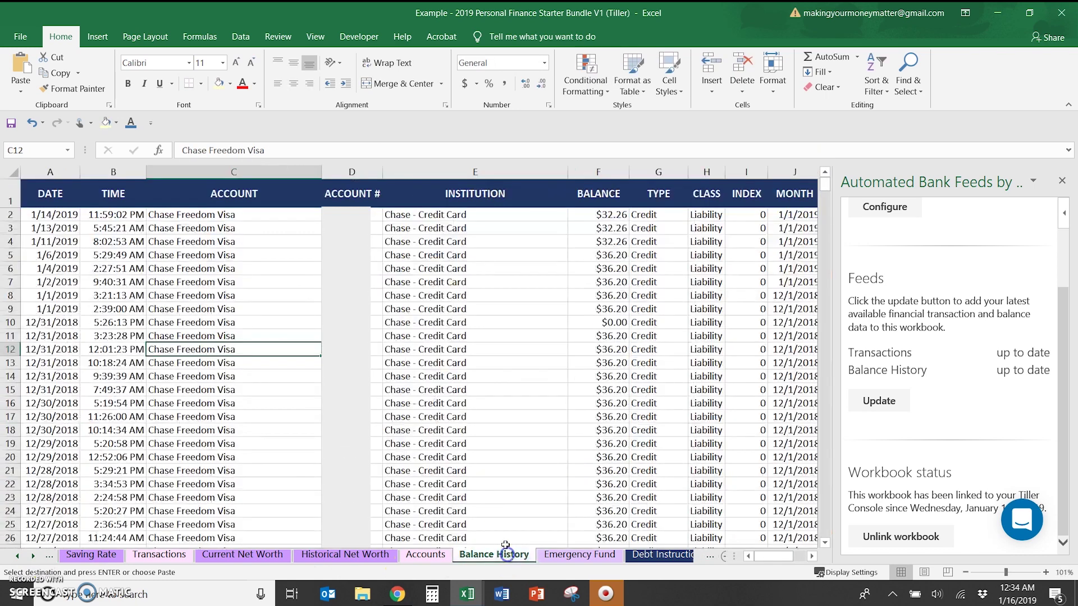
pyautogui.click(227, 297)
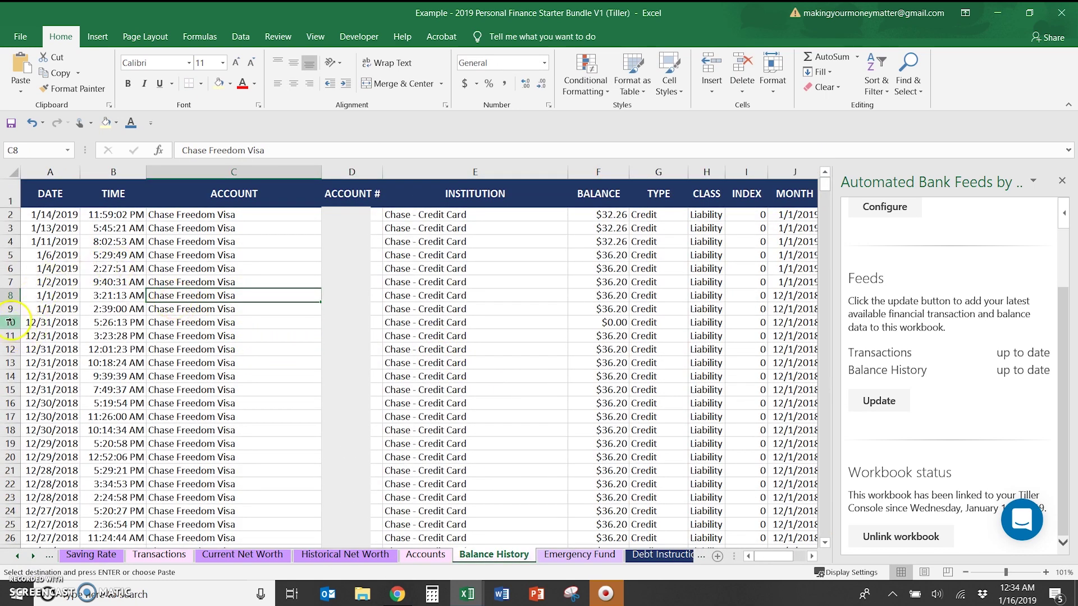
pyautogui.moveTo(10, 321); pyautogui.dragTo(17, 471)
pyautogui.rightClick(10, 403)
pyautogui.click(40, 304)
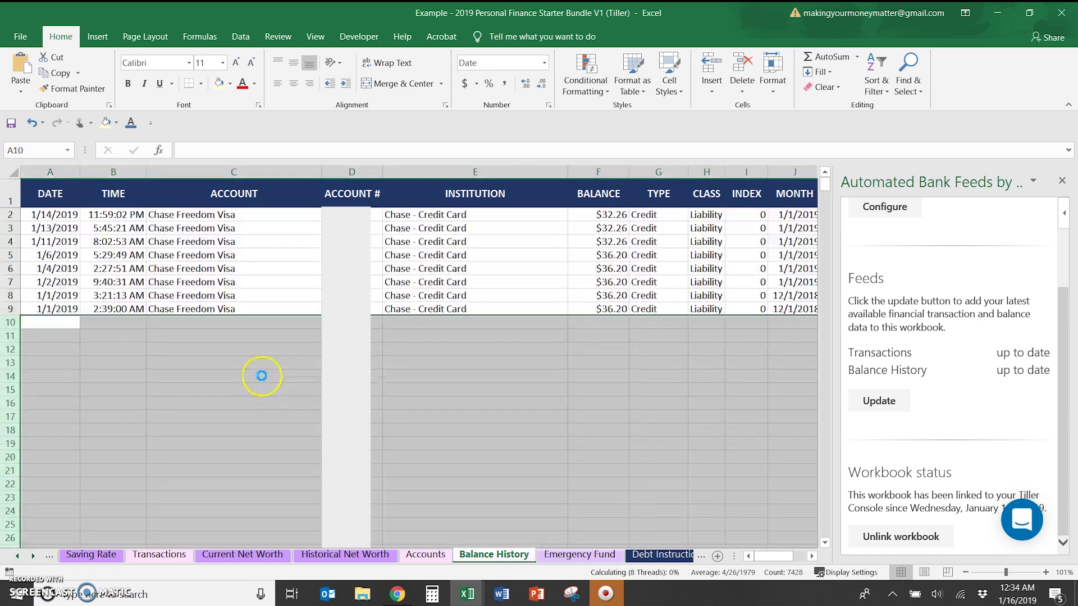
pyautogui.click(261, 376)
# Check row 9's institution and select the Chase Freedom Visa account name in C2.
pyautogui.click(534, 308)
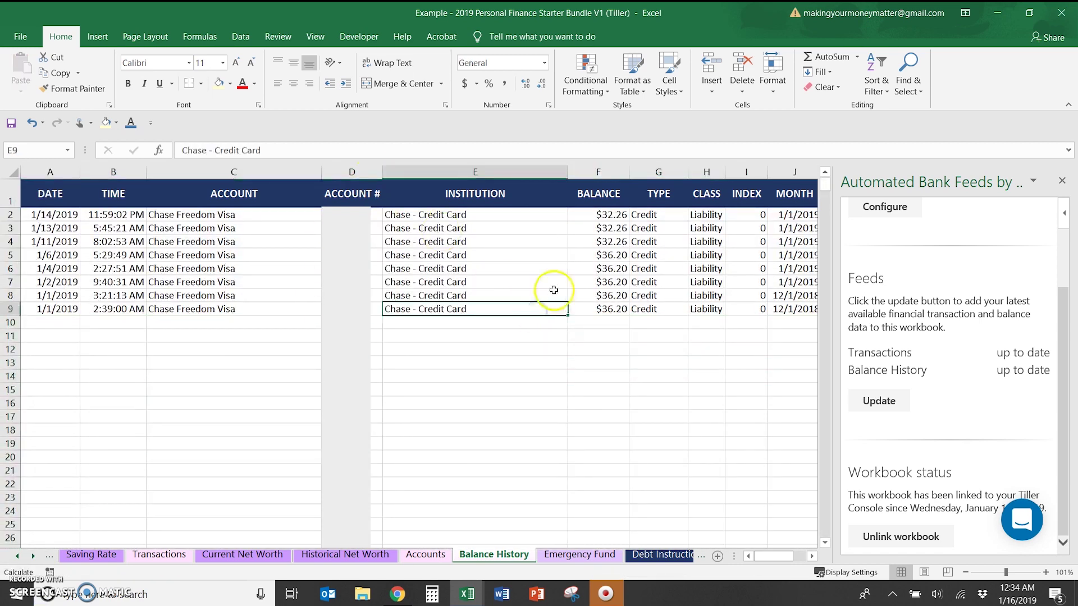
pyautogui.click(513, 221)
pyautogui.click(251, 219)
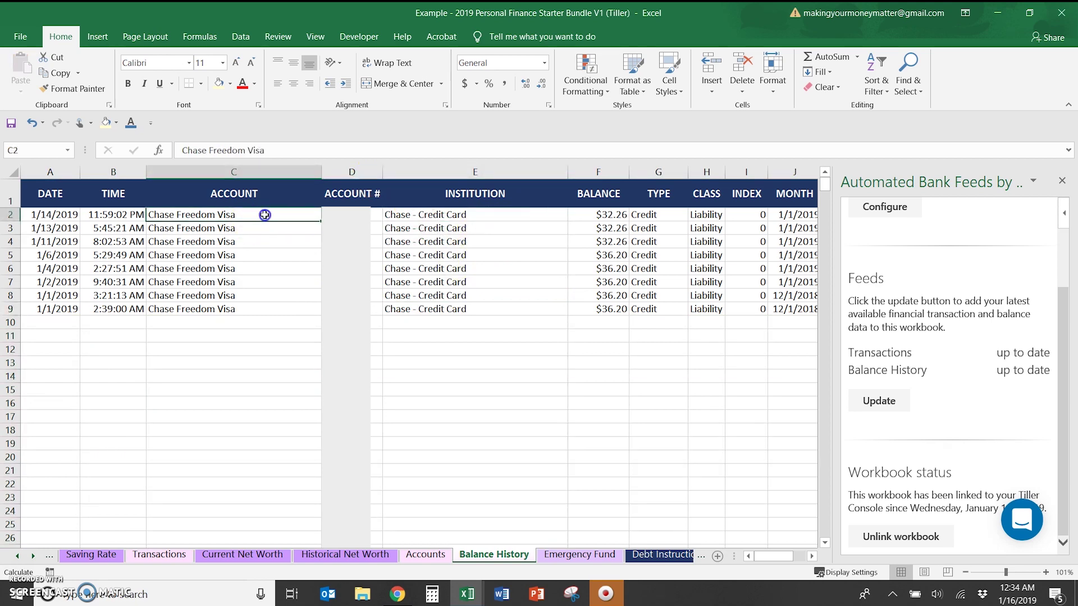
# Paste Chase Freedom Visa into Accounts B7 and classify it as Credit Cards.
pyautogui.hotkey('ctrl', 'c')
pyautogui.click(425, 555)
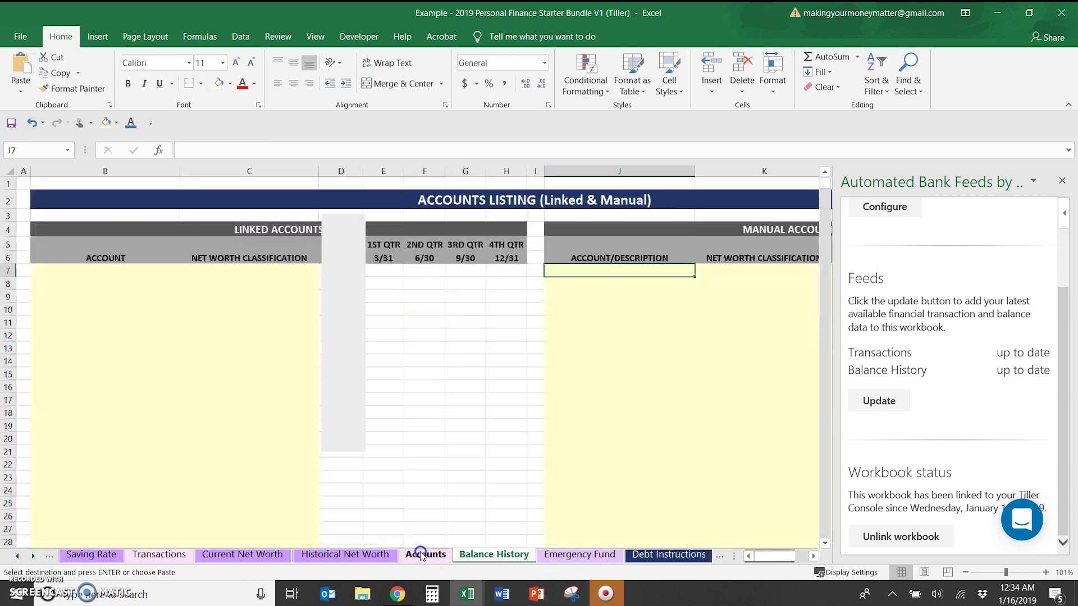
pyautogui.click(83, 272)
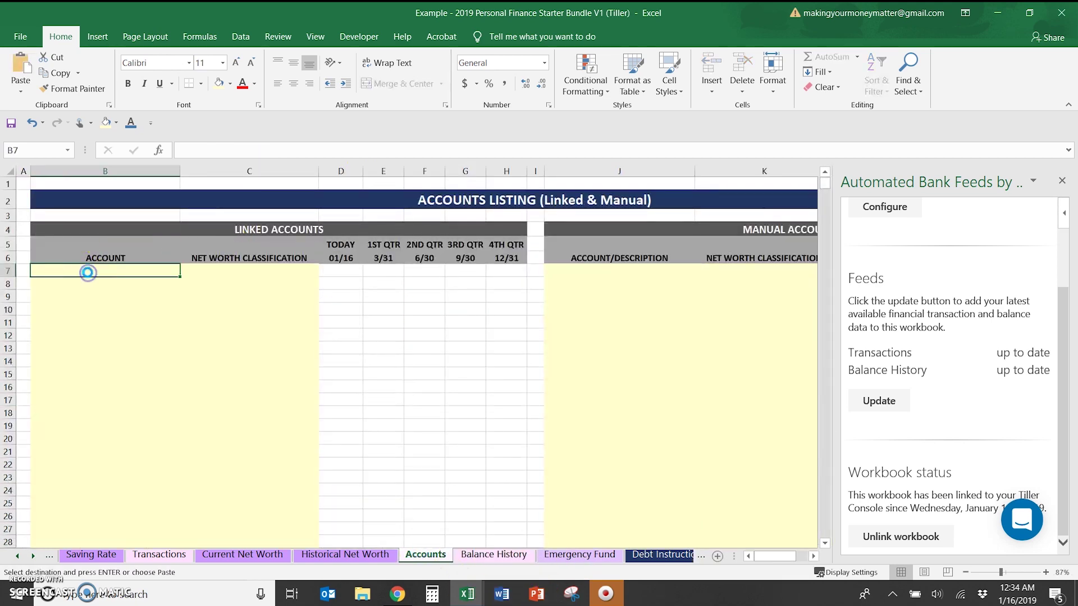
pyautogui.hotkey('ctrl', 'v')
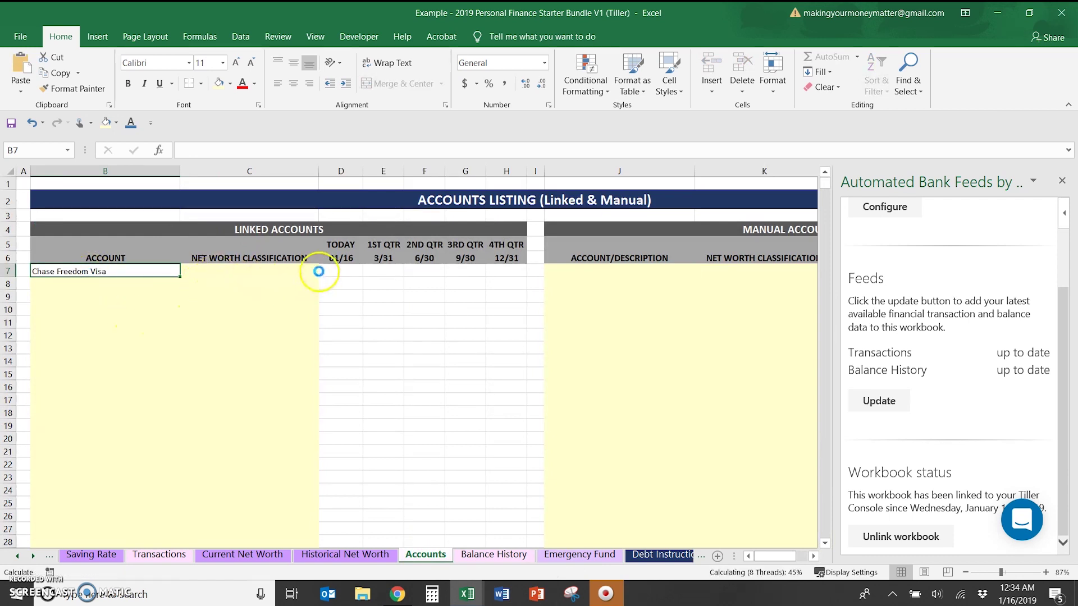
pyautogui.click(315, 272)
pyautogui.click(324, 272)
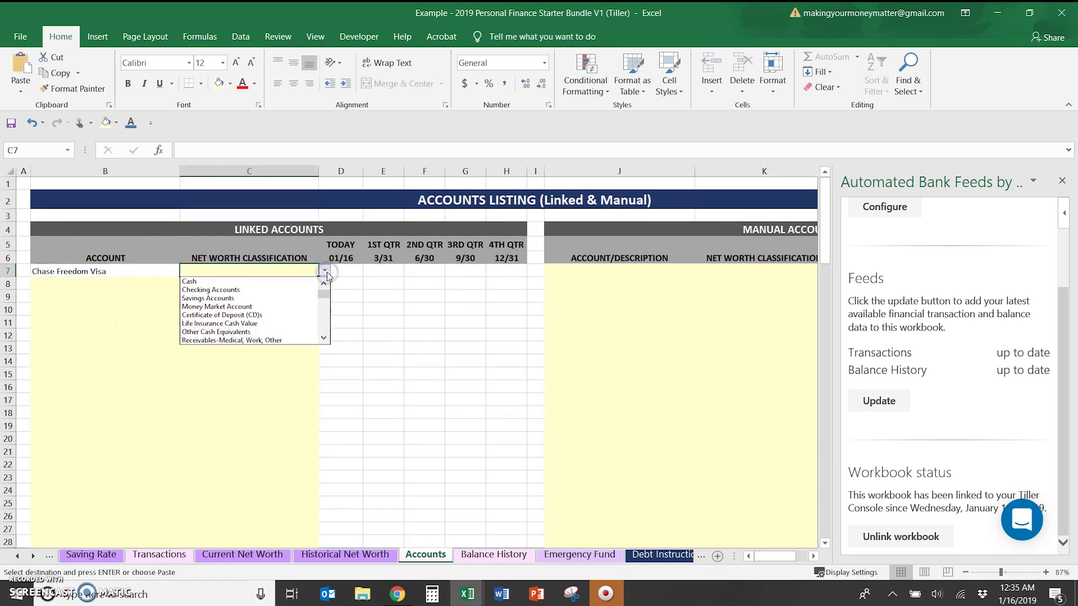
pyautogui.click(325, 324)
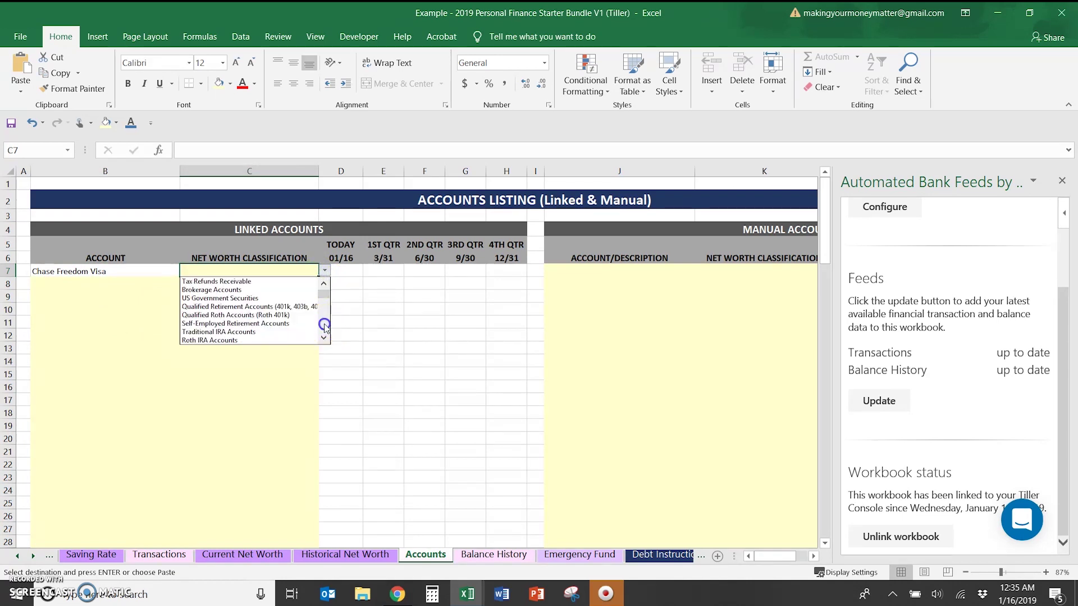
pyautogui.click(325, 326)
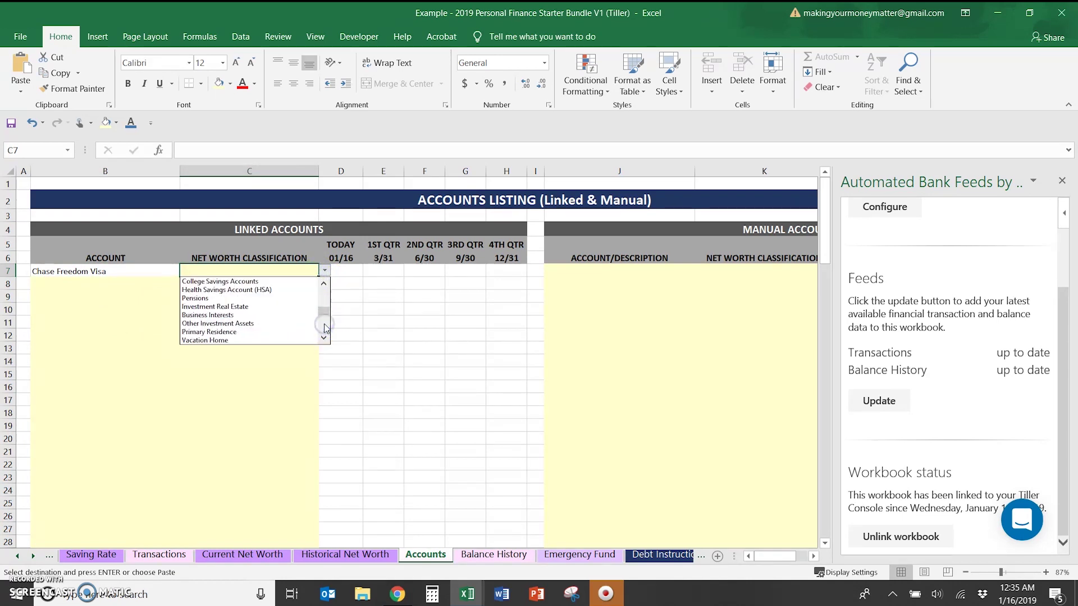
pyautogui.click(325, 325)
pyautogui.click(261, 307)
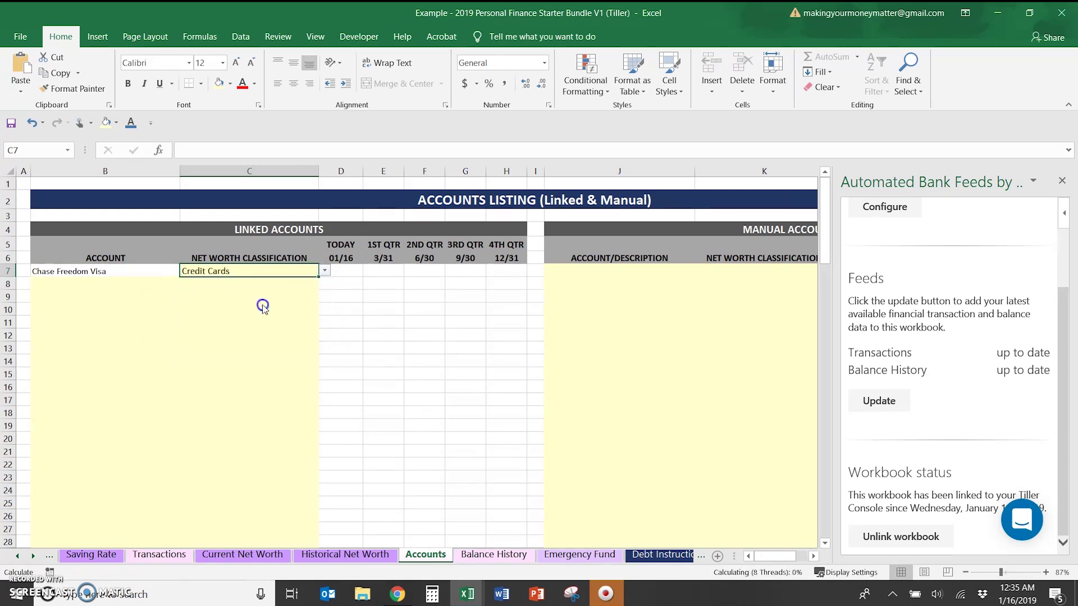
# Copy the today balance formula down into D12, then go back to Balance History.
pyautogui.press('Right')
pyautogui.hotkey('ctrl', 'c')
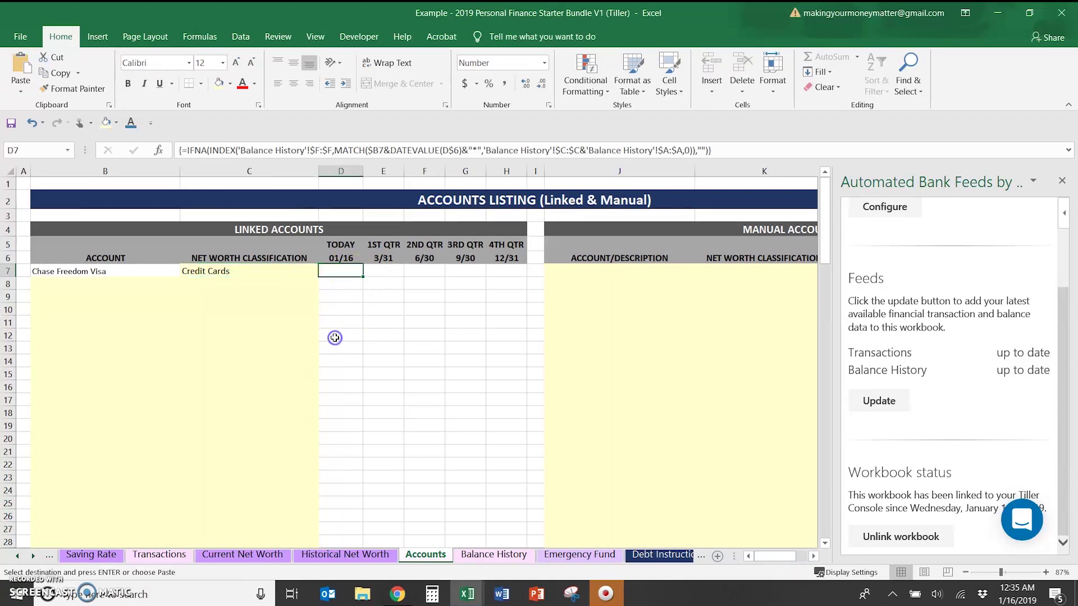
pyautogui.click(335, 337)
pyautogui.press('Return')
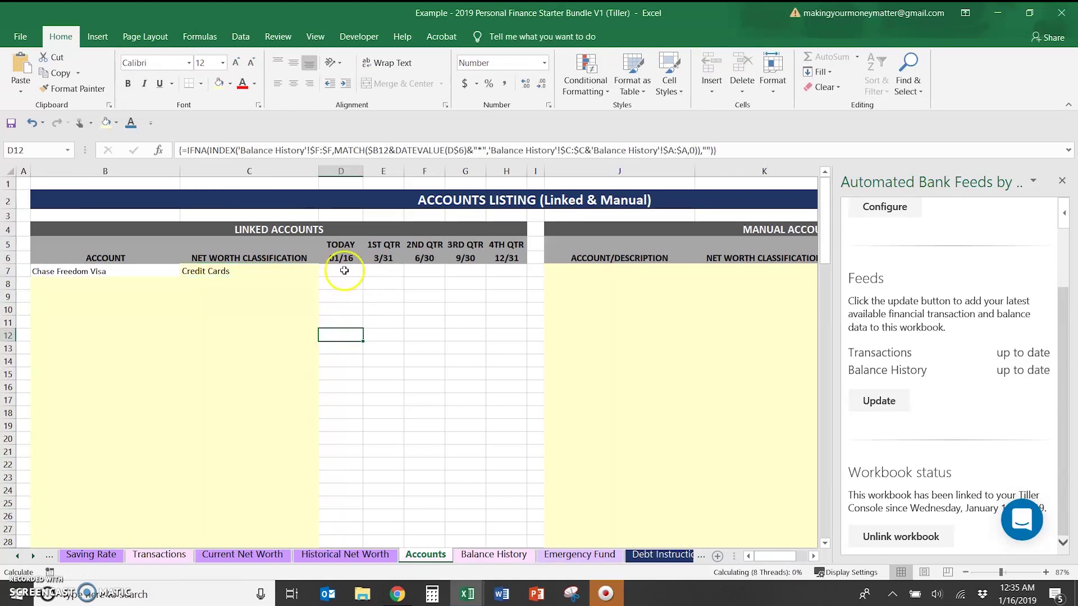
pyautogui.click(488, 549)
pyautogui.hotkey('ctrl', 'c')
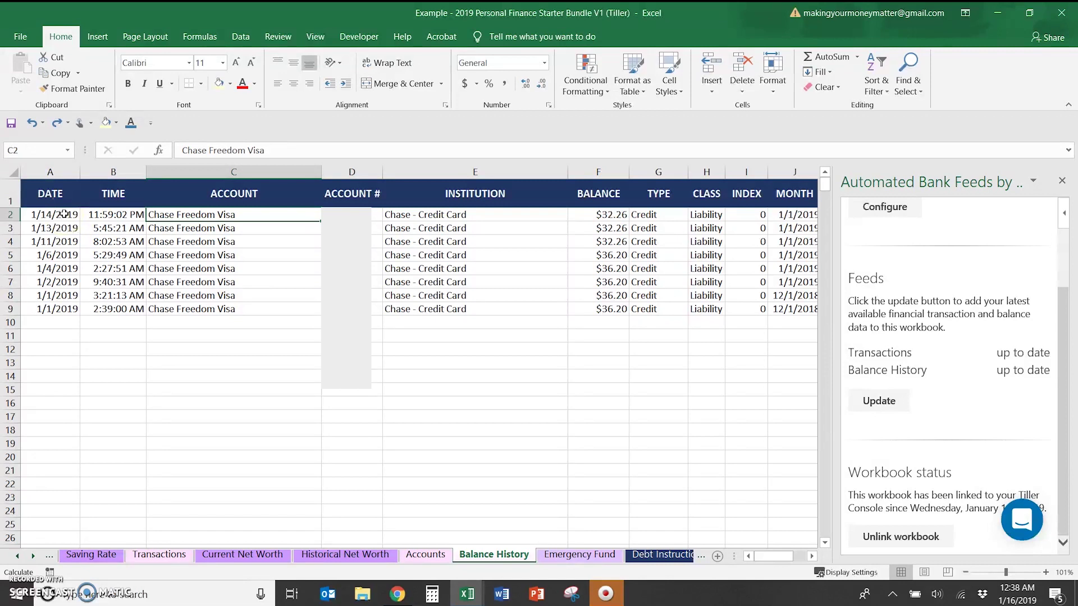
# Overwrite the date in Balance History A2 with 1/16/2019.
pyautogui.click(65, 214)
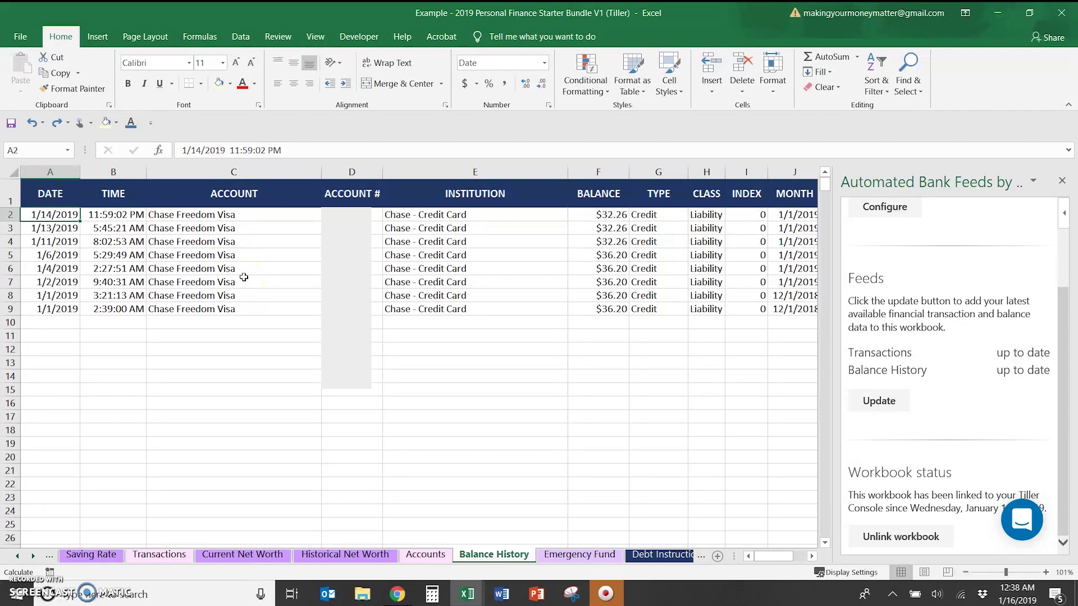
pyautogui.write('1/')
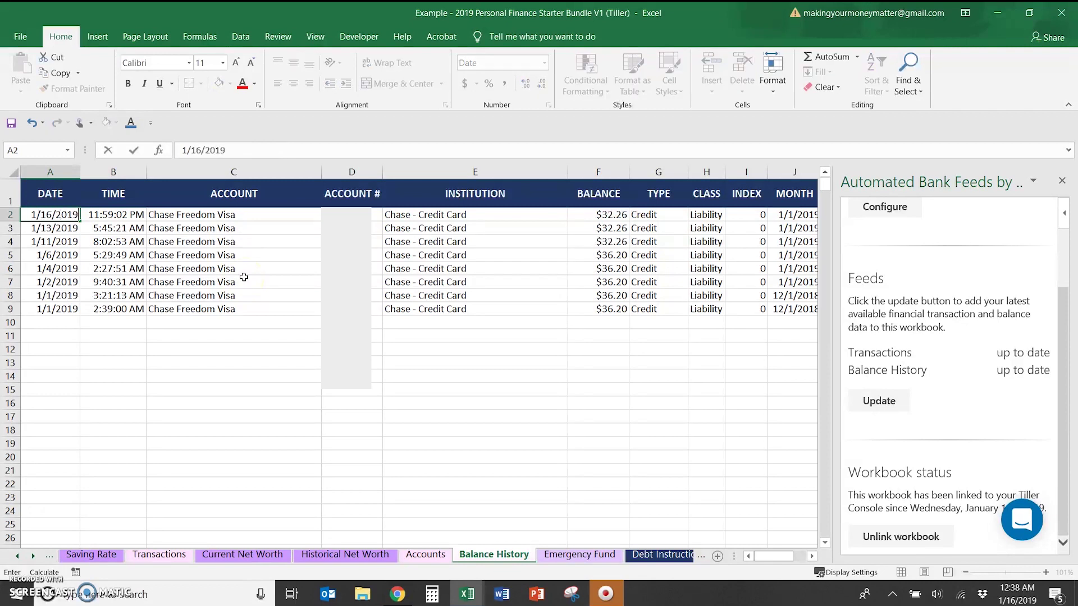
pyautogui.click(113, 331)
# Inspect Chase Freedom Visa's today balance formula on the Accounts sheet.
pyautogui.click(425, 555)
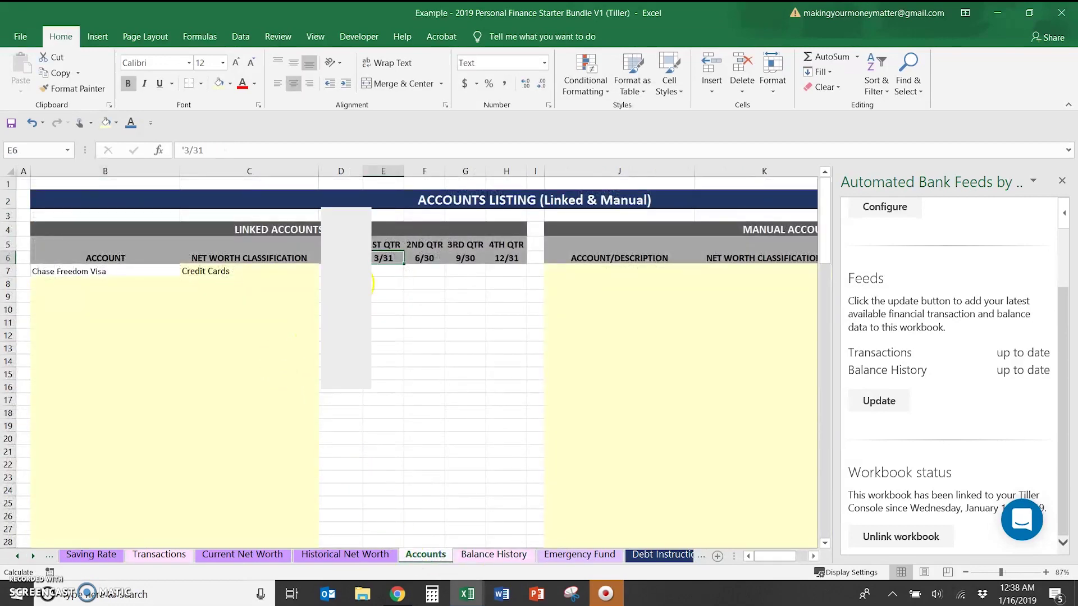
pyautogui.click(349, 272)
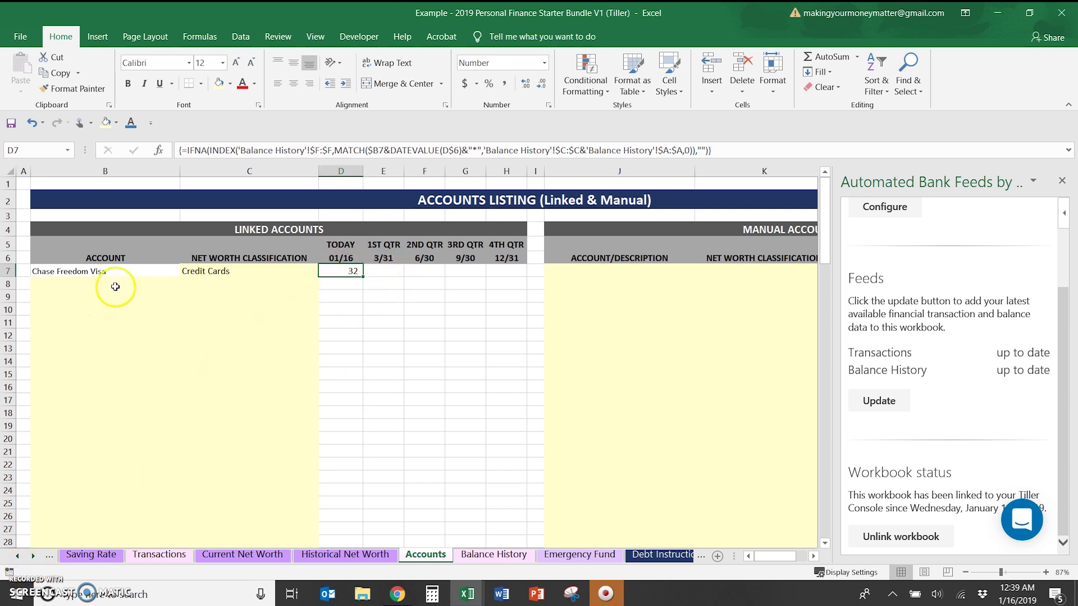
pyautogui.scroll(-4, 108, 402)
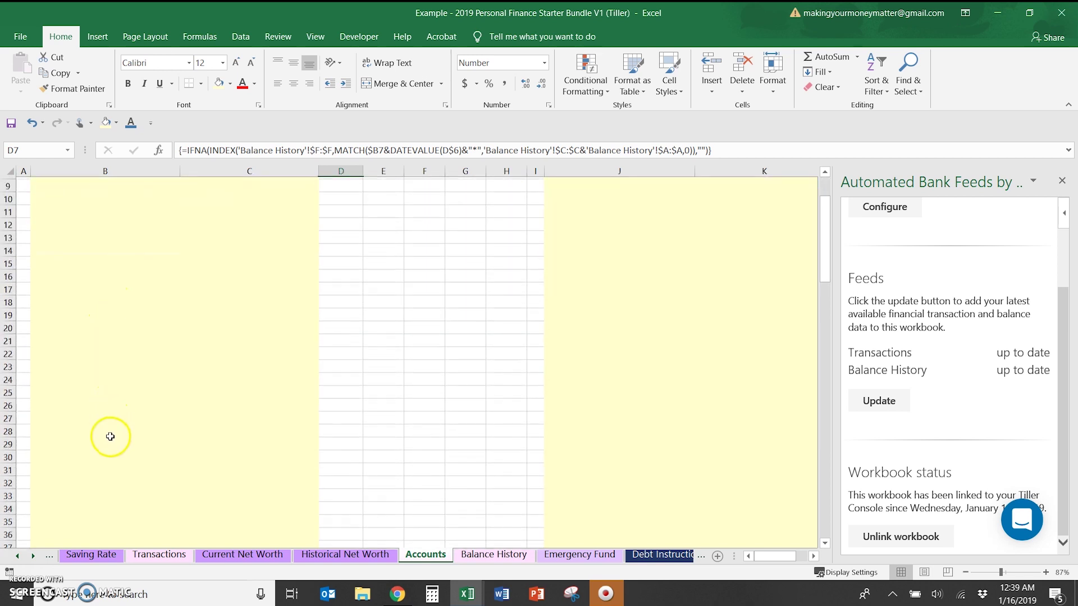
pyautogui.scroll(4, 108, 435)
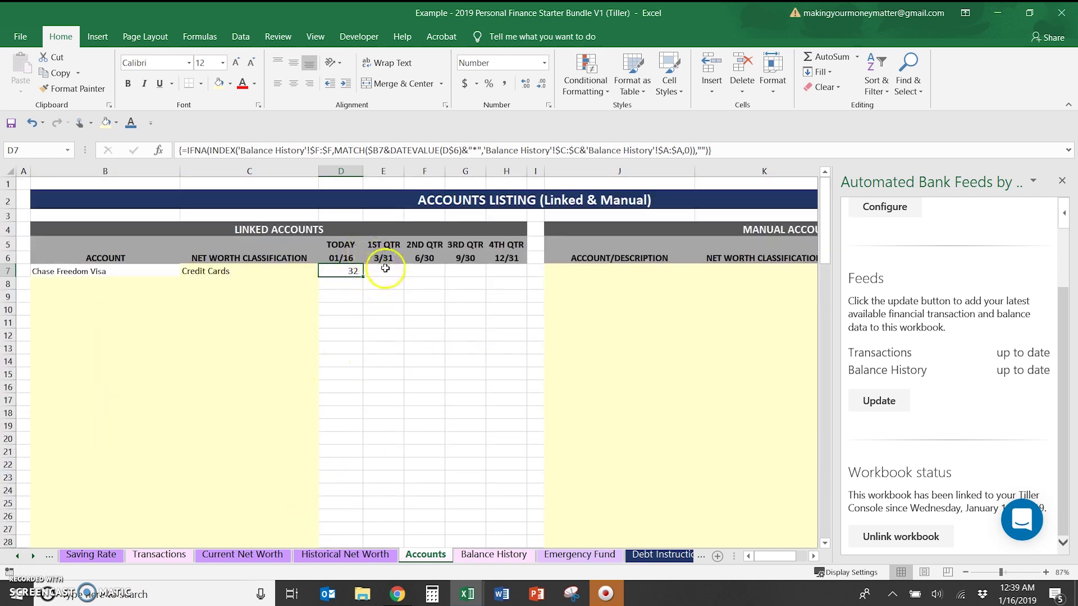
# Close the Automated Bank Feeds pane and check the 1st quarter formulas in E7:E26.
pyautogui.click(1062, 180)
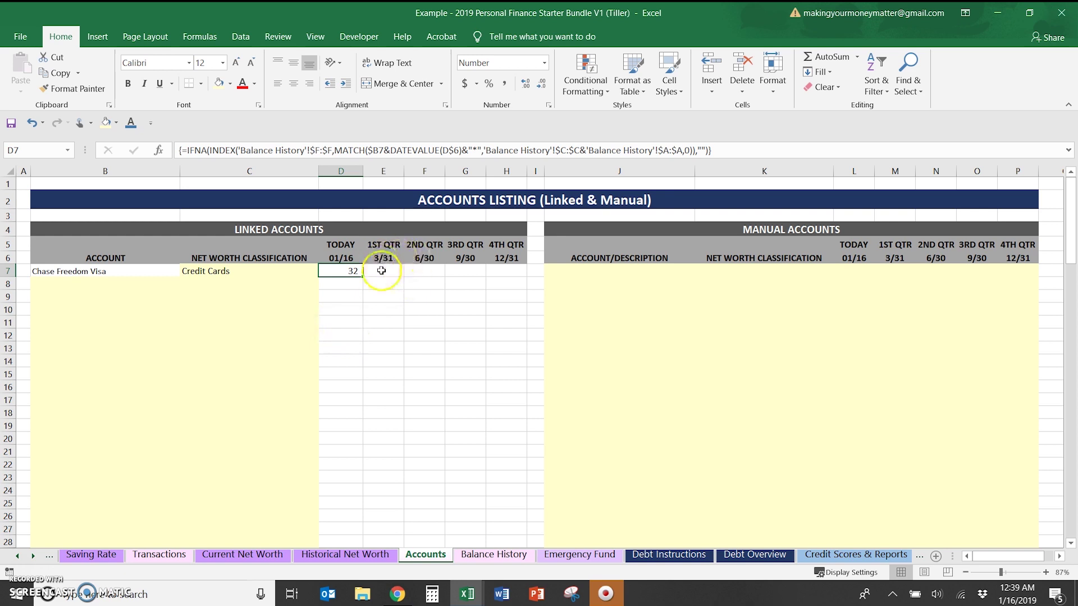
pyautogui.moveTo(383, 276); pyautogui.dragTo(387, 516)
pyautogui.click(386, 516)
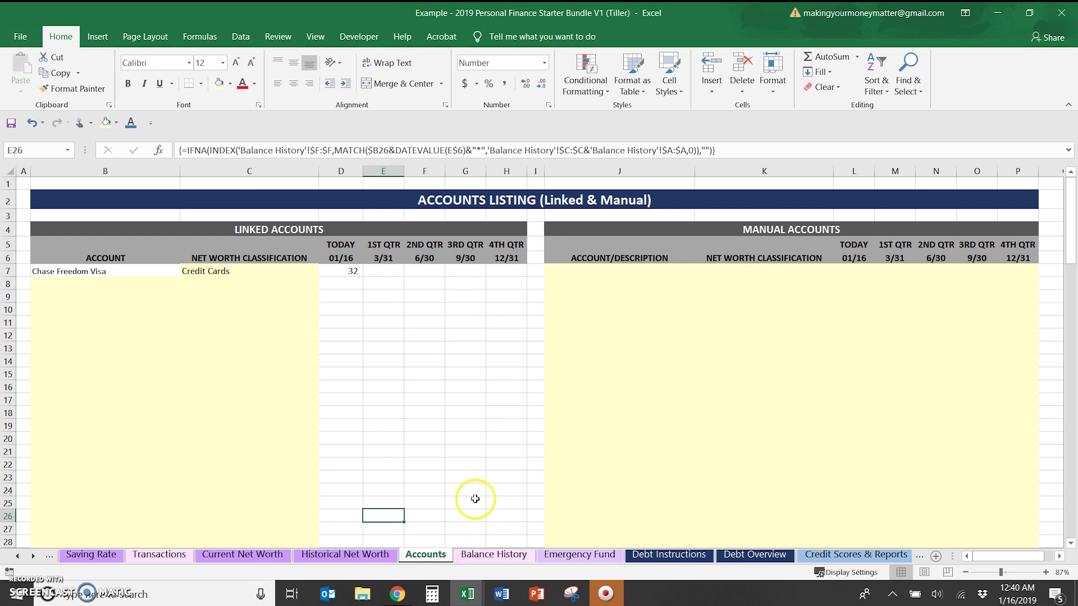
pyautogui.click(392, 270)
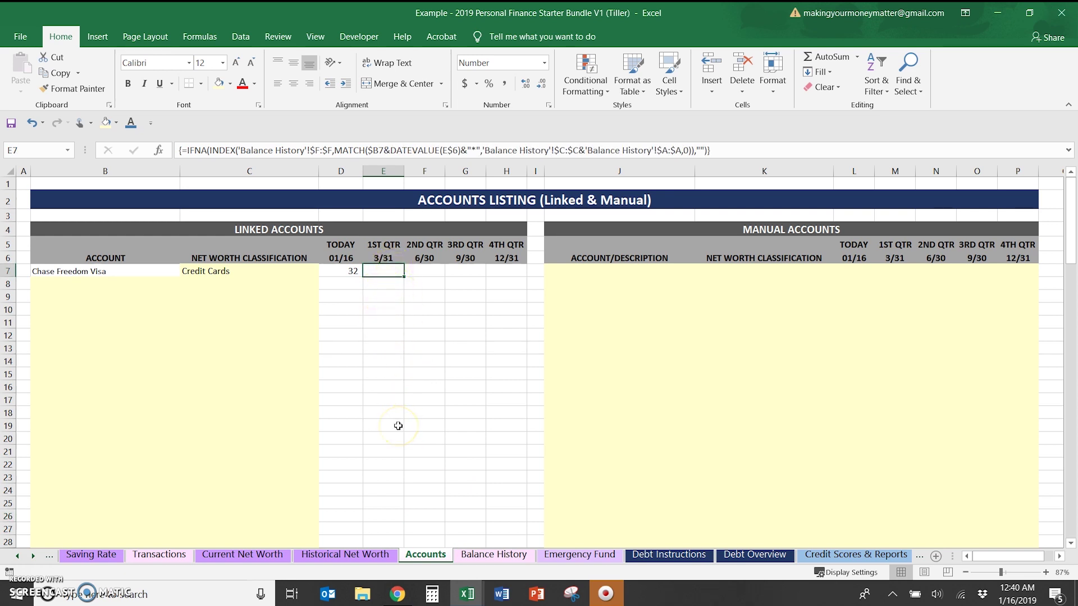
# Open the net worth classification dropdown in K7 for the first manual account.
pyautogui.moveTo(96, 284); pyautogui.dragTo(92, 507)
pyautogui.click(493, 555)
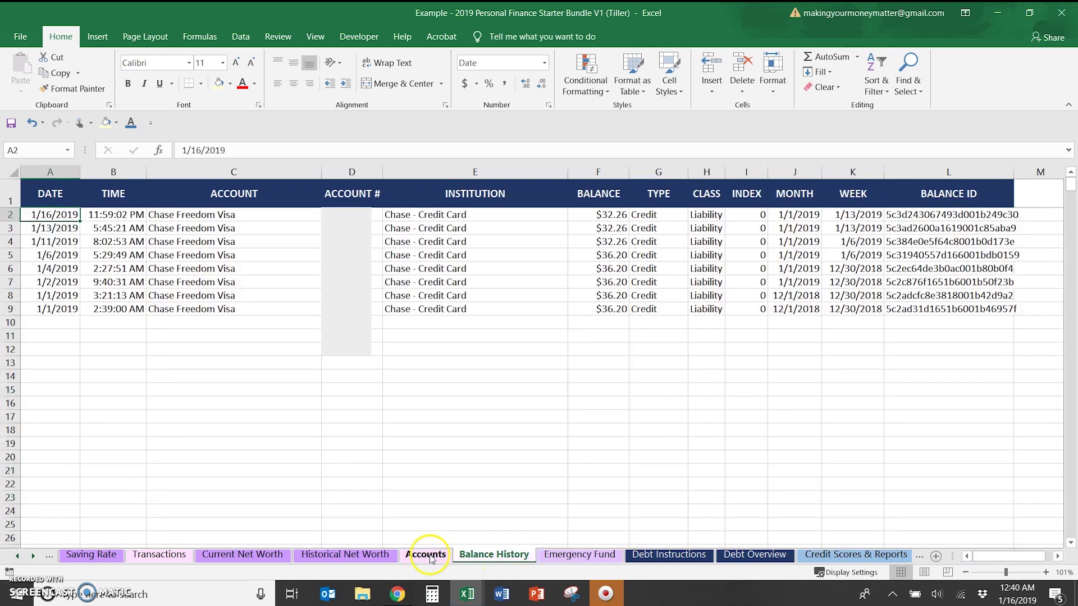
pyautogui.click(428, 555)
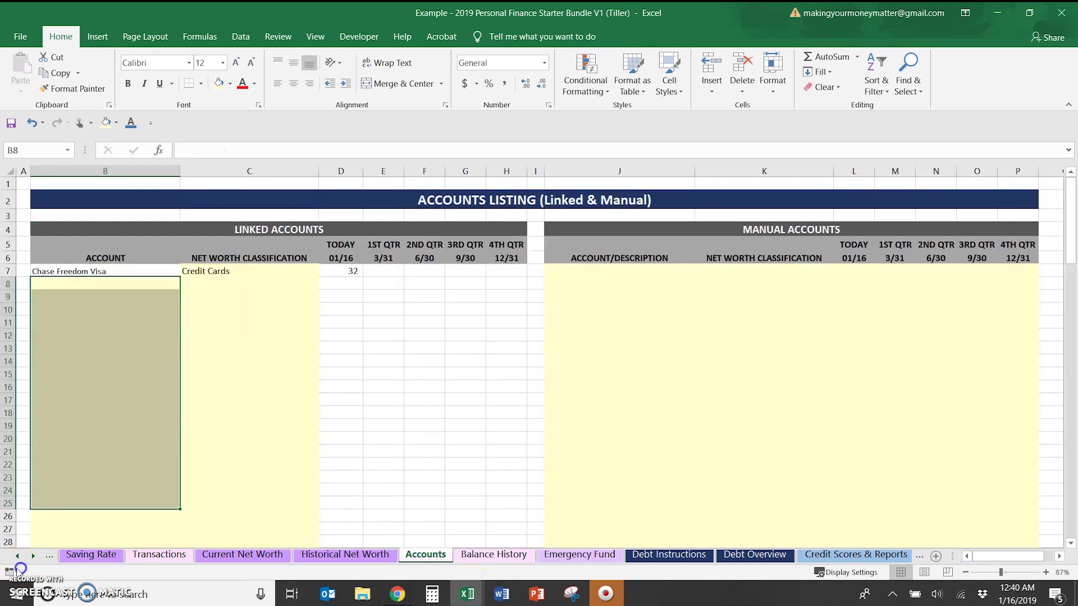
pyautogui.click(590, 271)
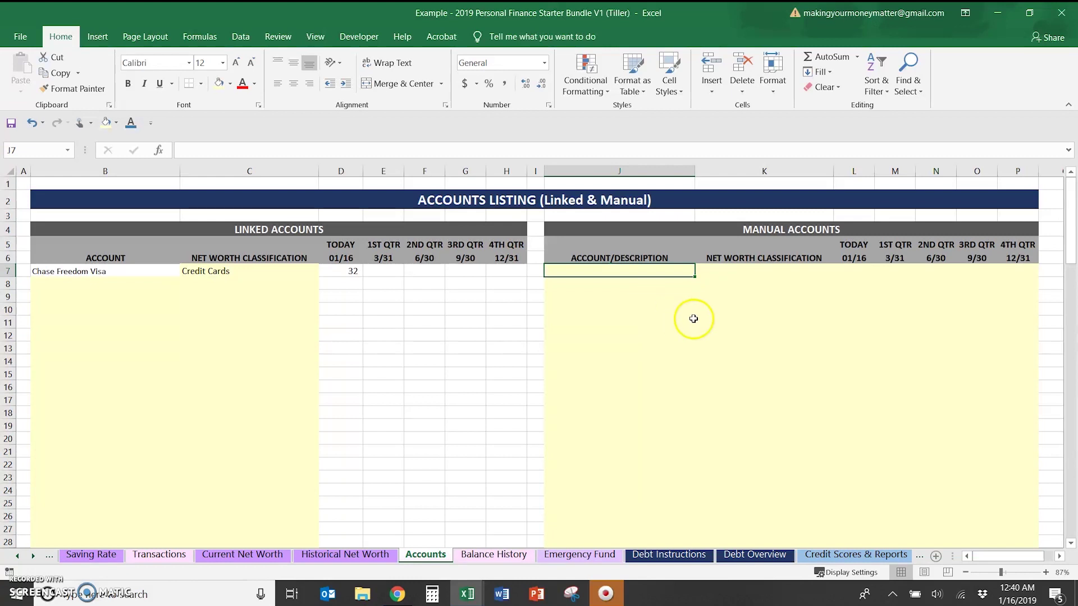
pyautogui.click(748, 270)
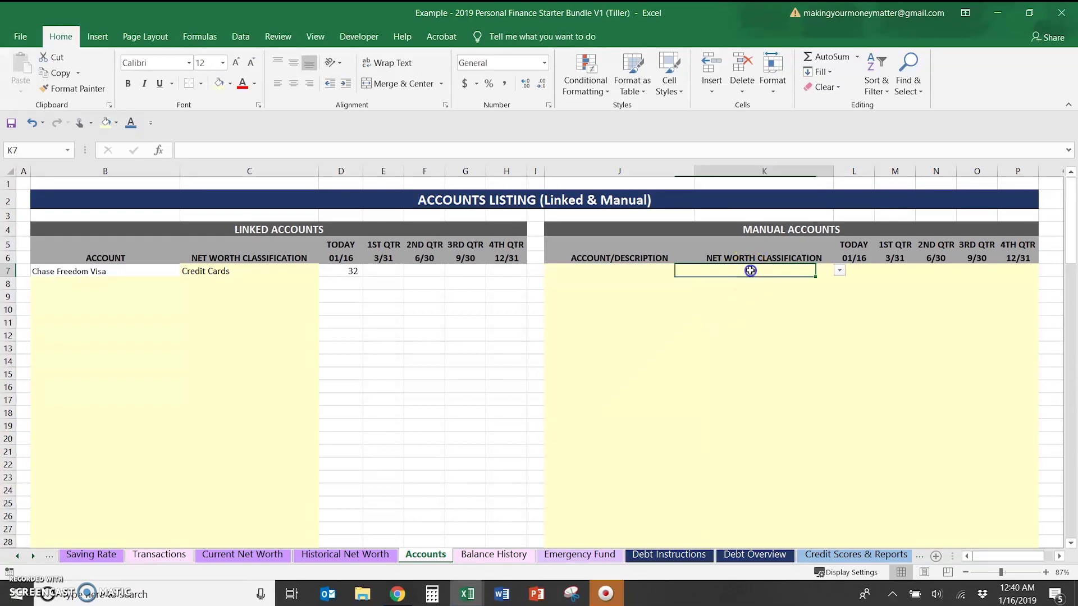
pyautogui.click(838, 270)
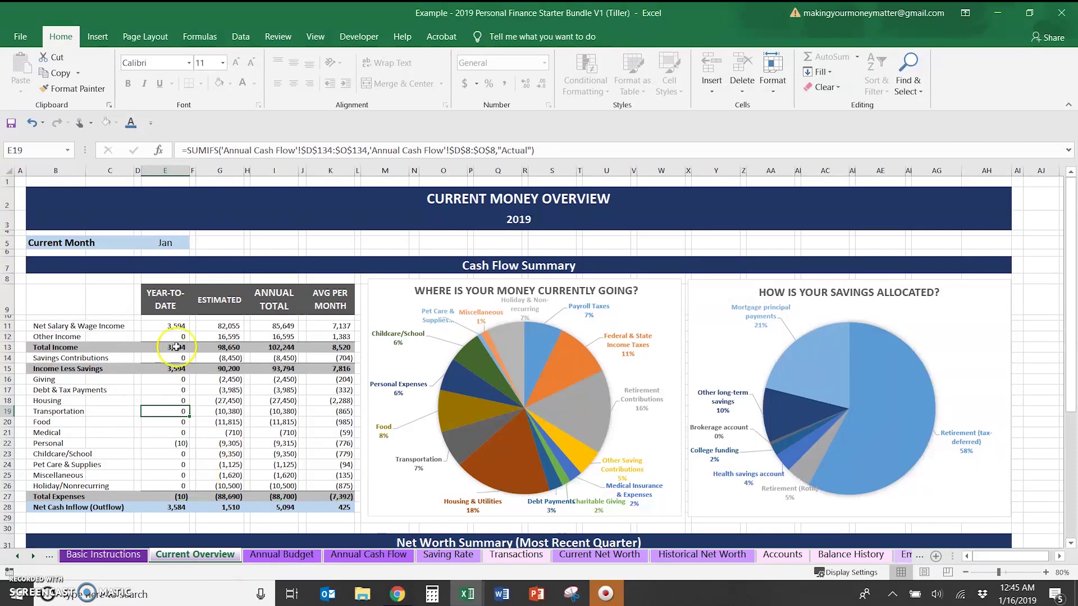
# Glance at the Annual Cash Flow sheet, then go back to the Current Overview sheet.
pyautogui.click(362, 554)
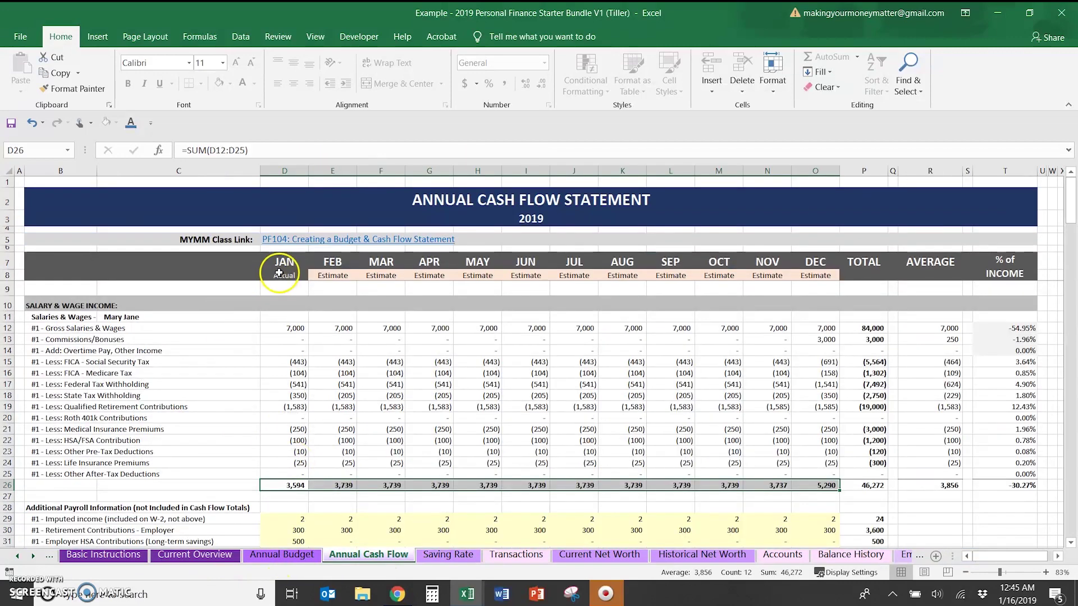
pyautogui.click(195, 554)
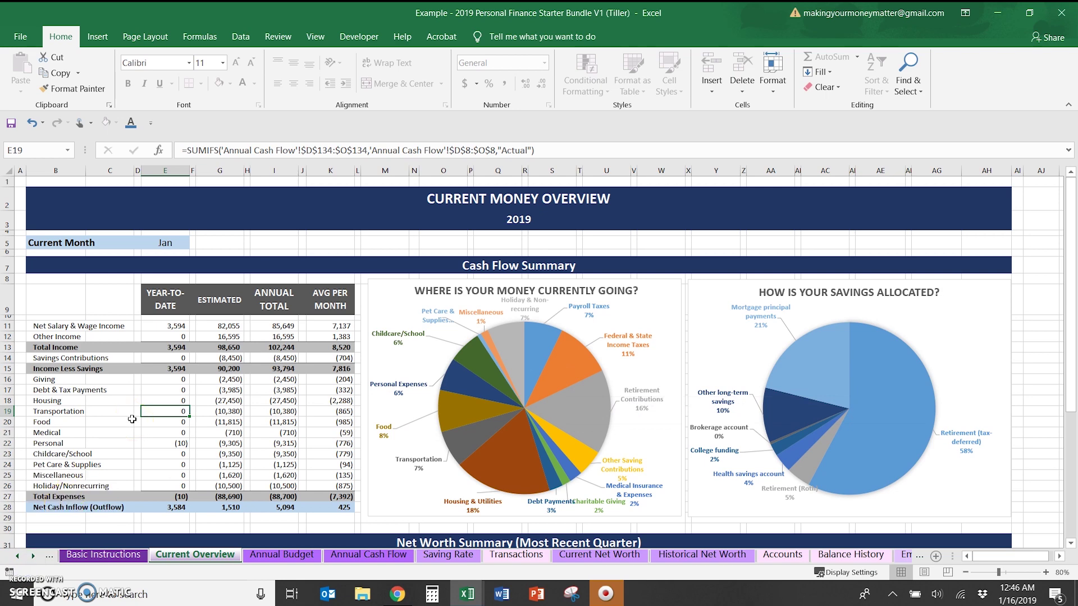
# Go via Annual Budget to the 2019 Annual Cash Flow sheet, checking Gross Salaries & Wages and A1.
pyautogui.click(297, 555)
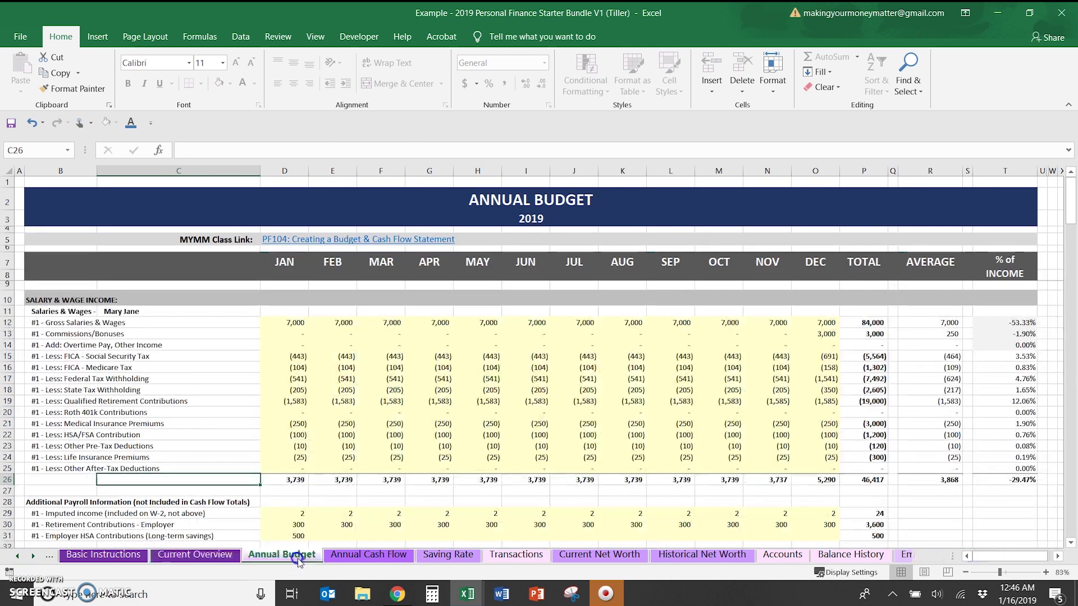
pyautogui.click(372, 558)
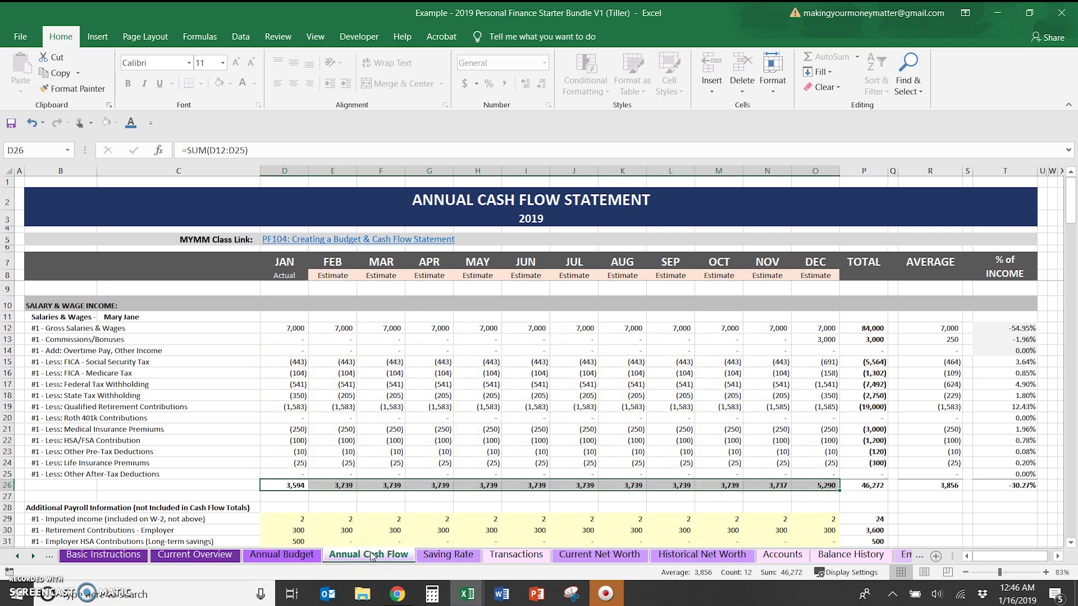
pyautogui.click(180, 326)
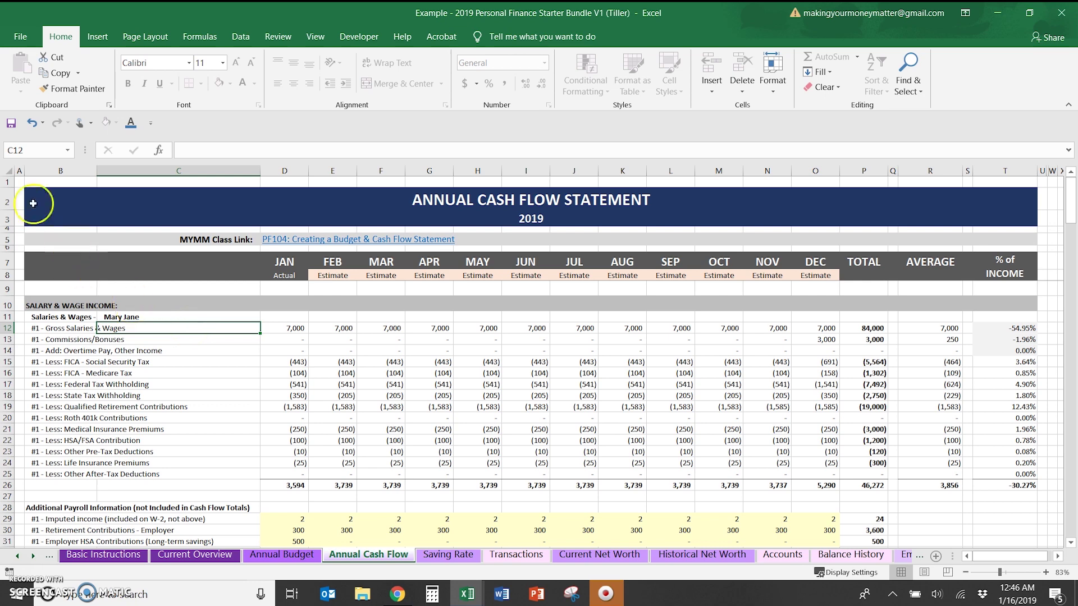
pyautogui.click(20, 181)
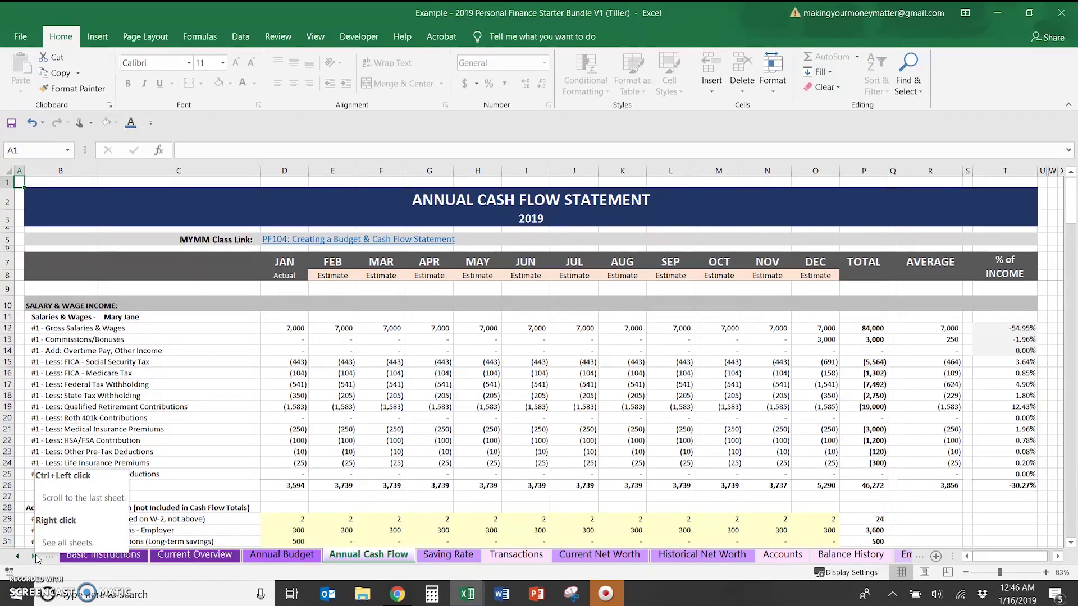
# Scroll the sheet list until the tax sheets, including 1040 Tax Summary, are visible.
pyautogui.click(35, 556)
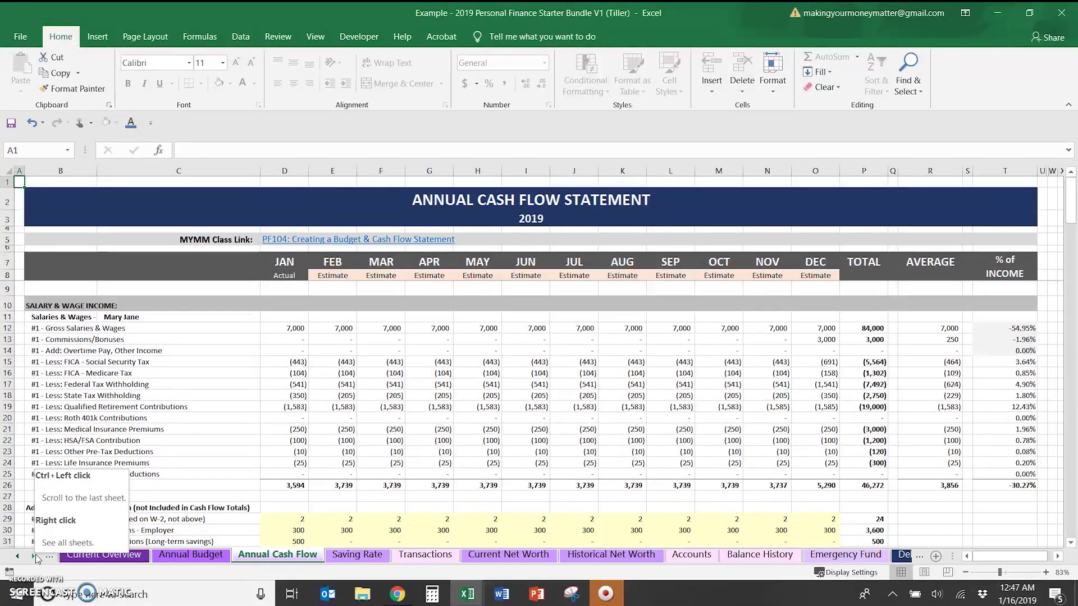
pyautogui.click(35, 556)
pyautogui.click(35, 556)
pyautogui.click(35, 557)
pyautogui.click(35, 556)
pyautogui.click(36, 556)
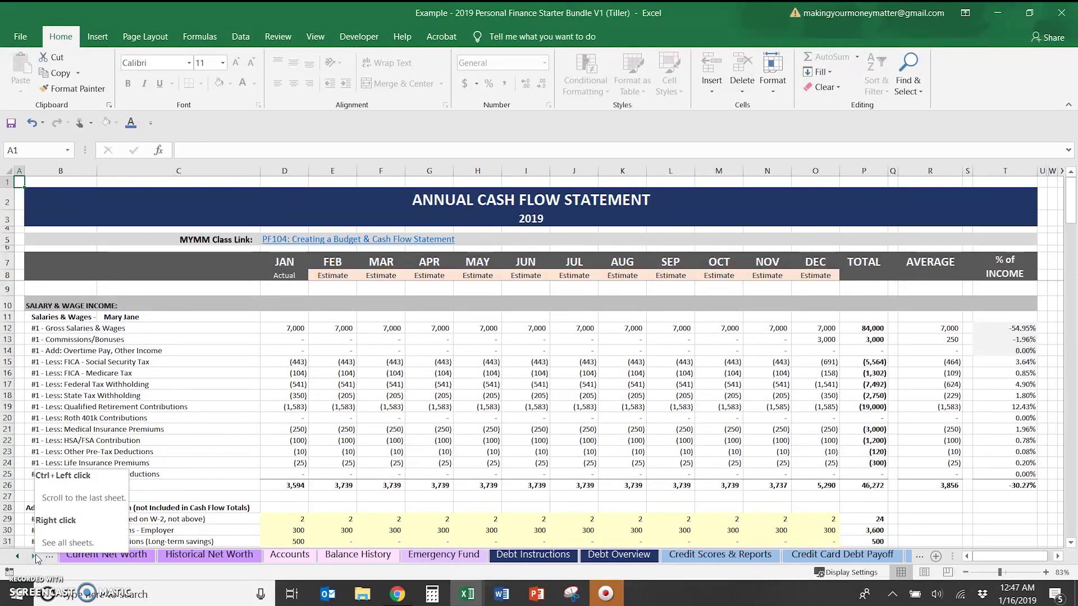
pyautogui.click(36, 556)
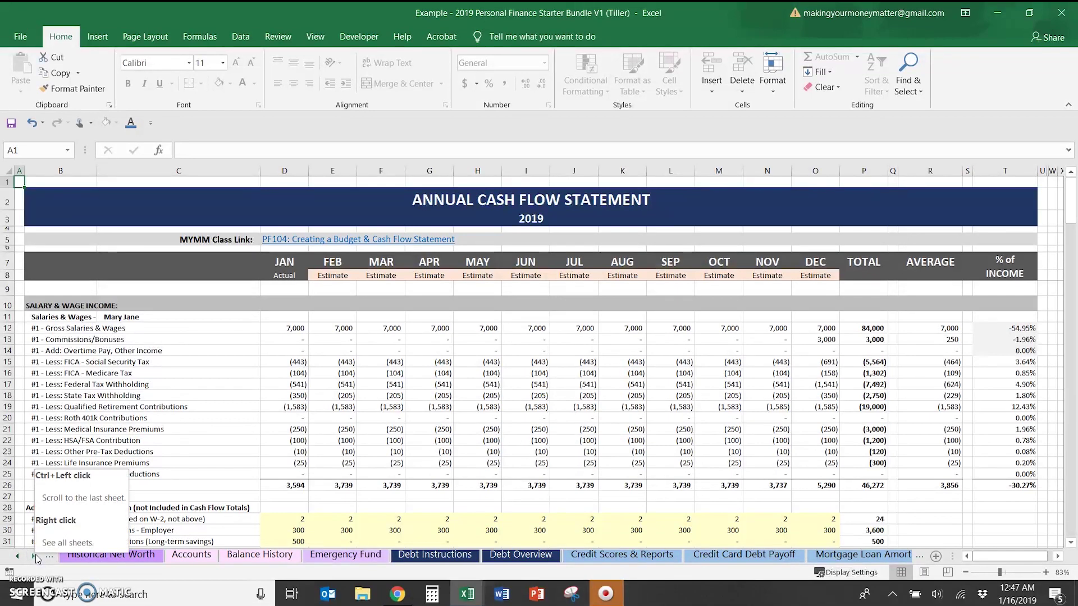
pyautogui.click(36, 556)
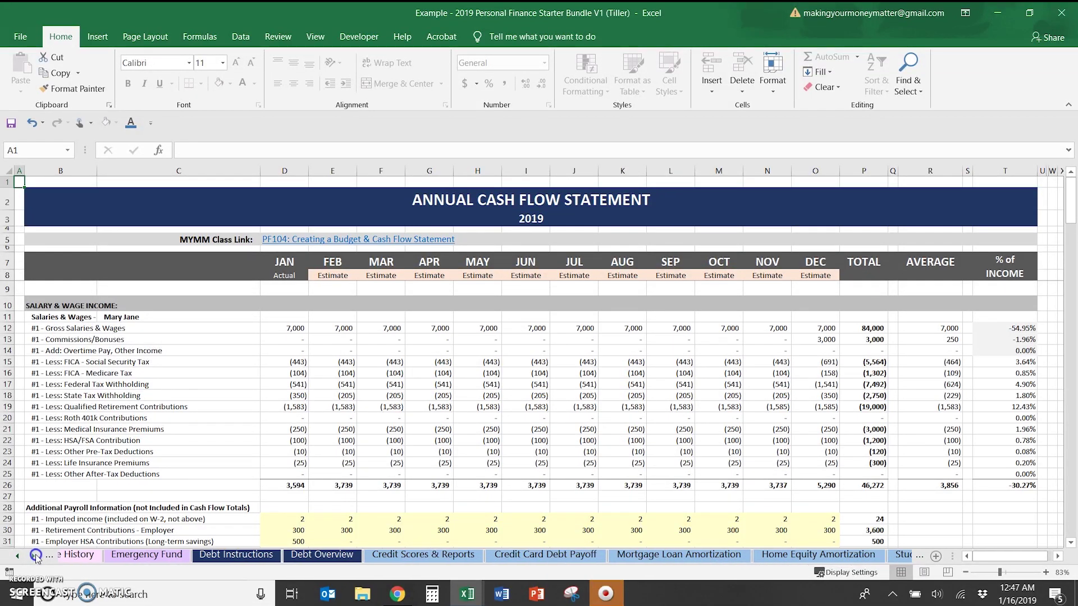
pyautogui.click(36, 556)
pyautogui.click(36, 556)
pyautogui.click(35, 557)
pyautogui.click(35, 557)
pyautogui.click(35, 556)
# Show the 1040 Tax Summary sheet from row 1, with its 2019 Form 1040 projection.
pyautogui.click(478, 554)
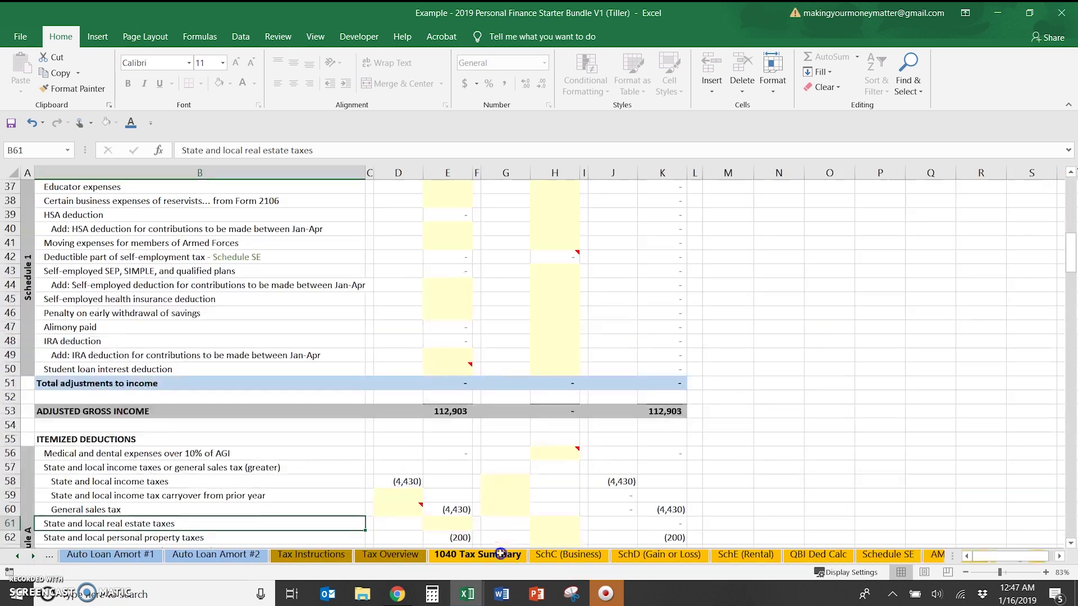
pyautogui.scroll(10, 451, 395)
pyautogui.scroll(3, 451, 395)
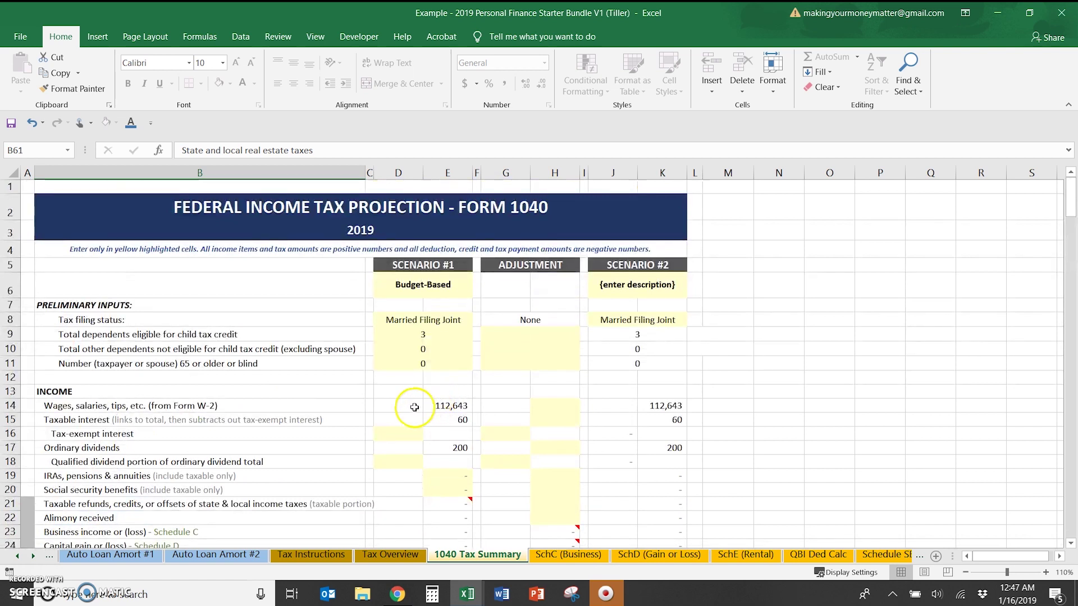